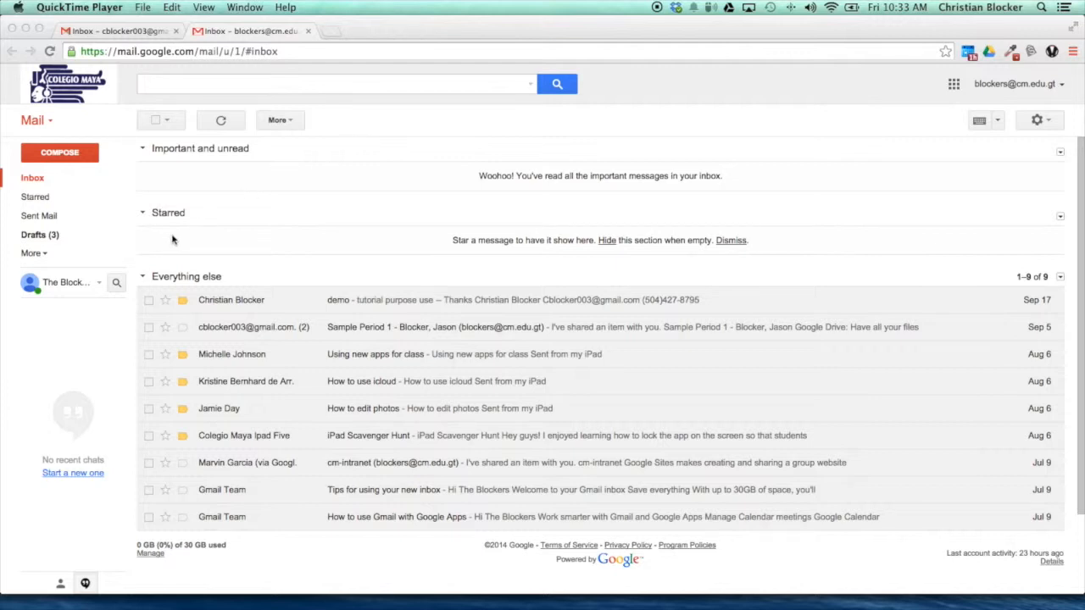
Create a new top-level label named "Demo examples", leaving it not nested under any parent label.
left_click(35, 256)
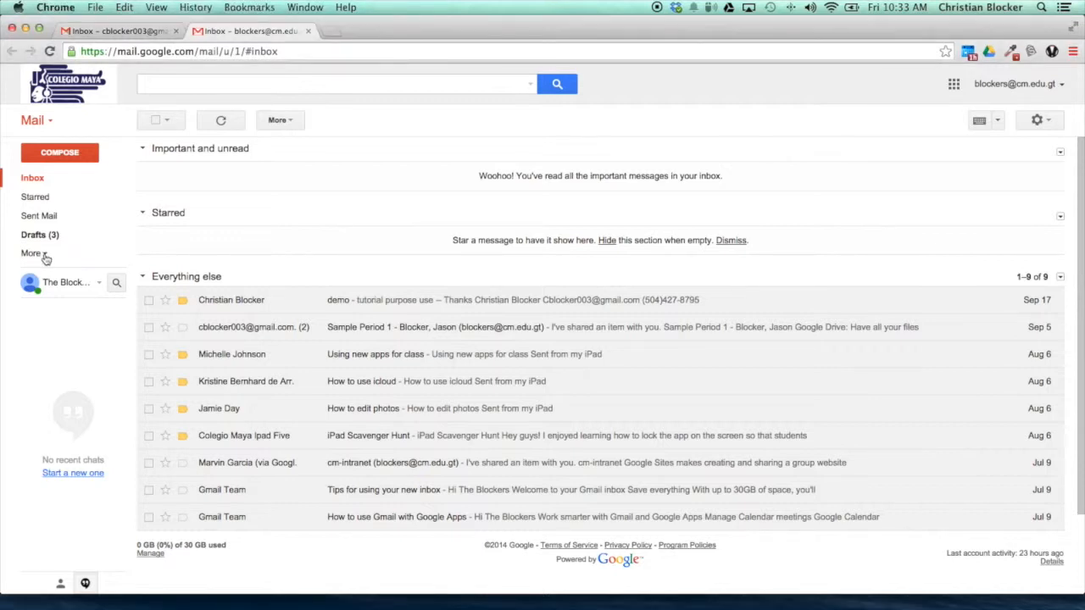
left_click(45, 256)
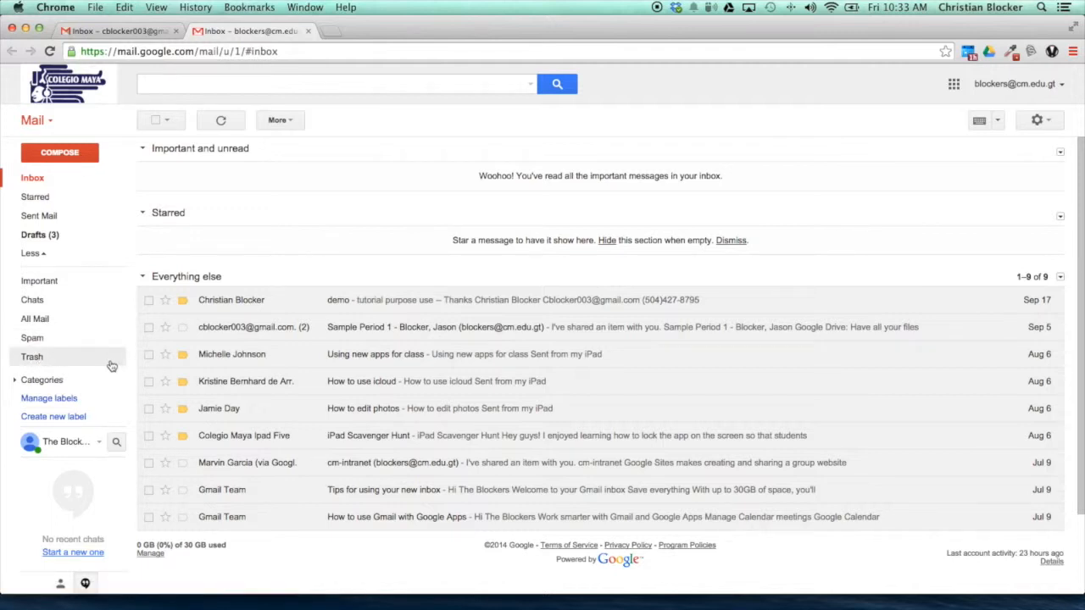
left_click(35, 418)
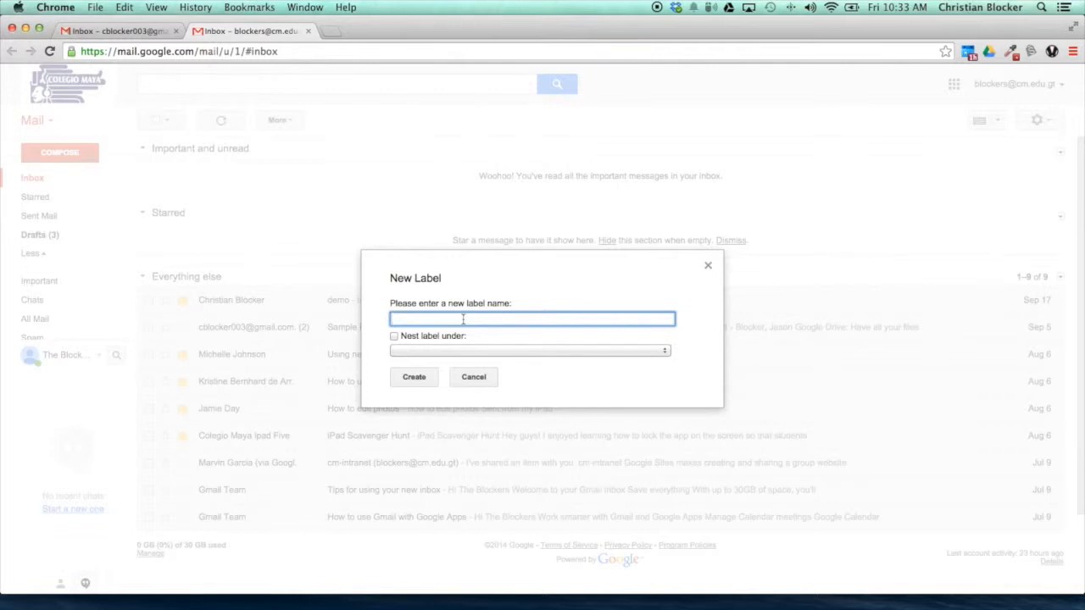
type("Demo examples")
left_click(394, 338)
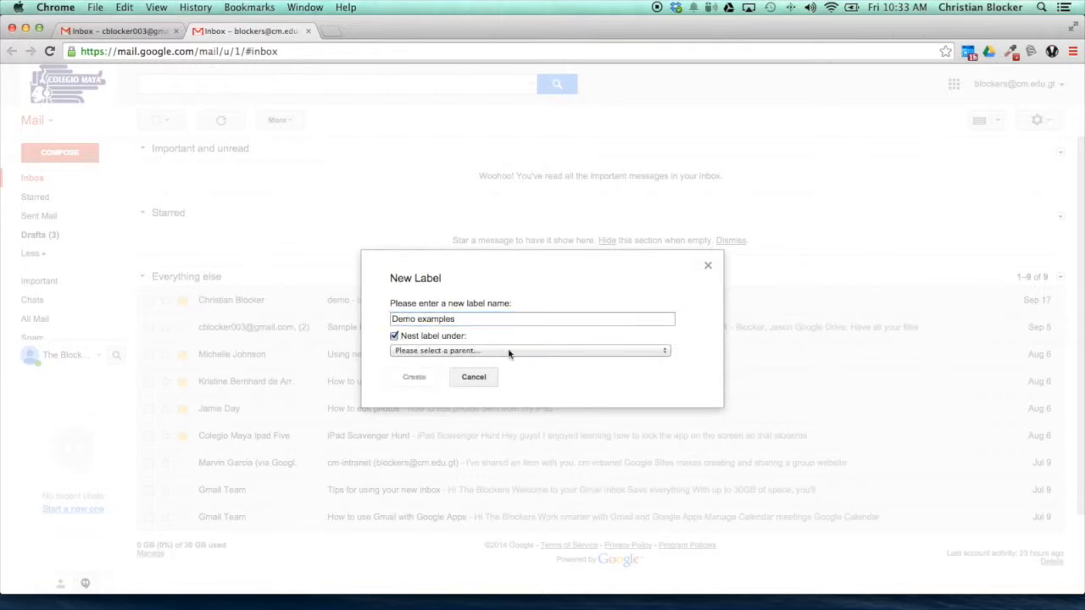
left_click(509, 354)
left_click(465, 350)
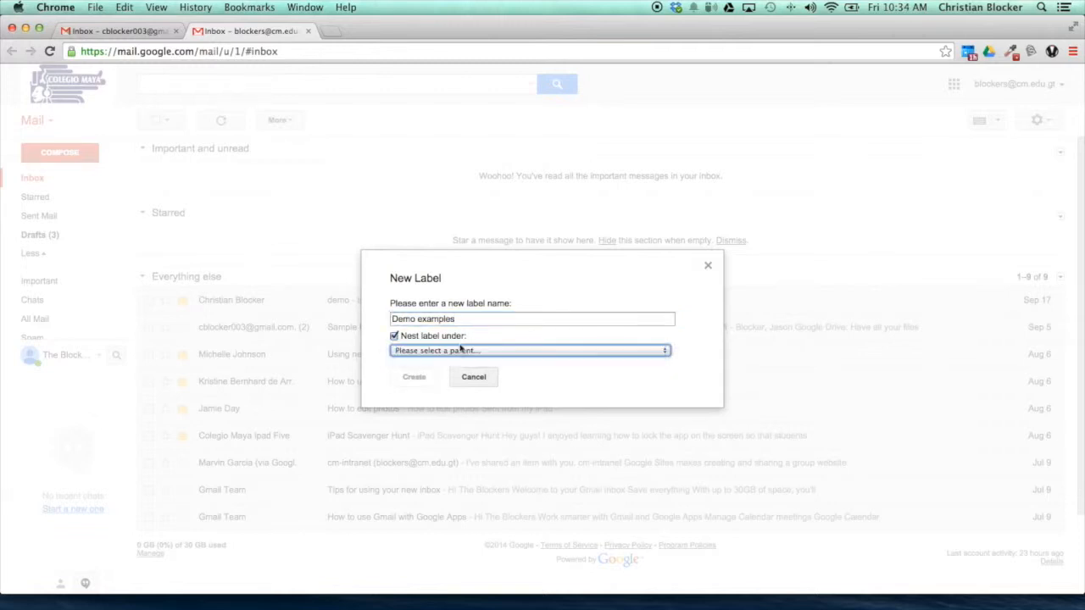
left_click(393, 337)
left_click(394, 336)
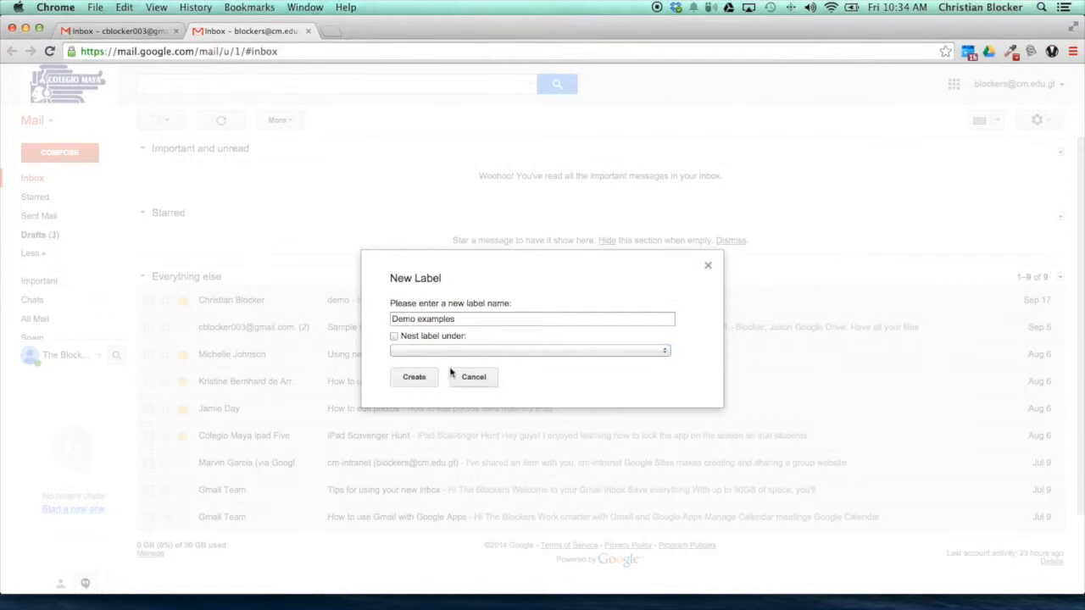
left_click(418, 376)
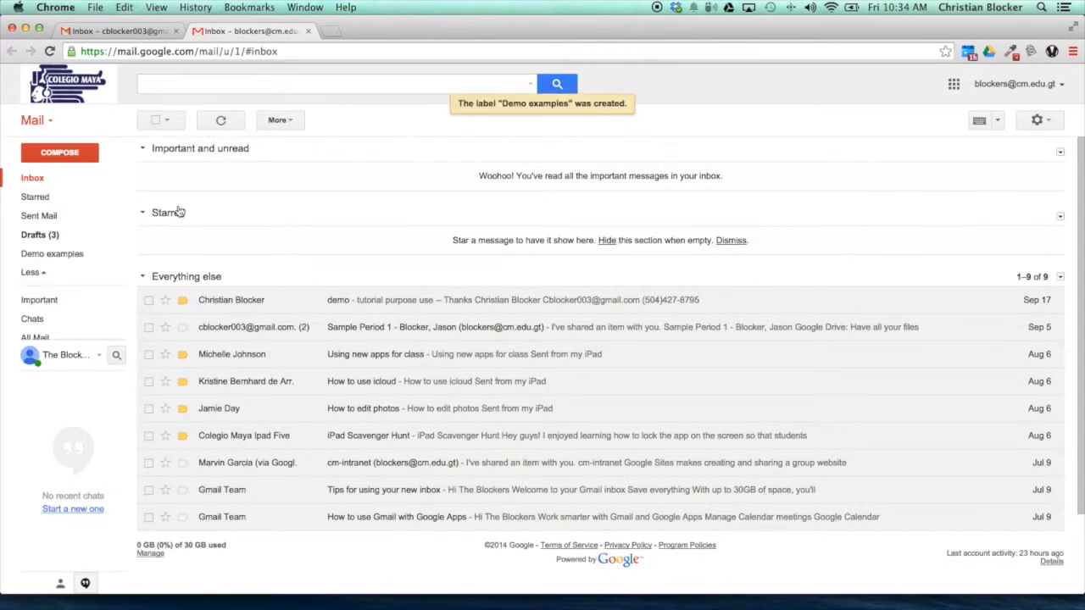
Set the color of the "Demo examples" label to light teal.
mouse_move(19, 315)
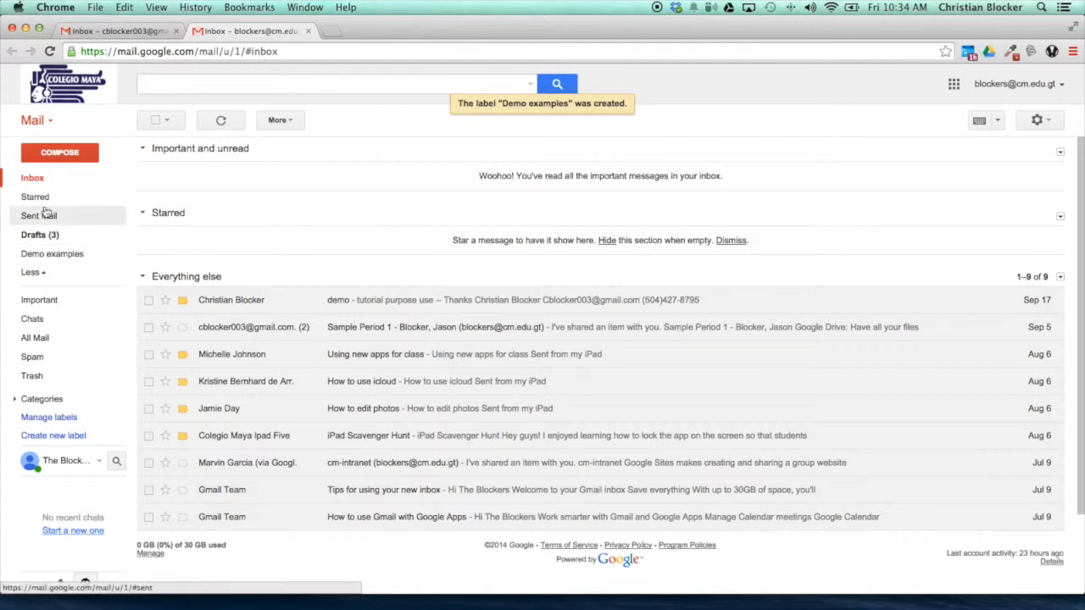
left_click(120, 256)
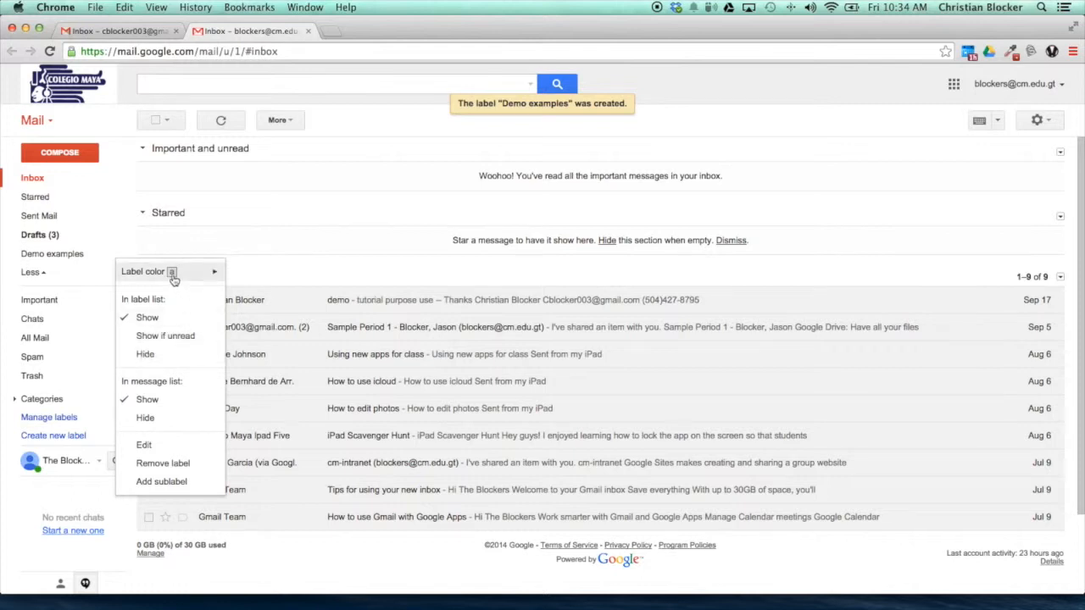
mouse_move(173, 275)
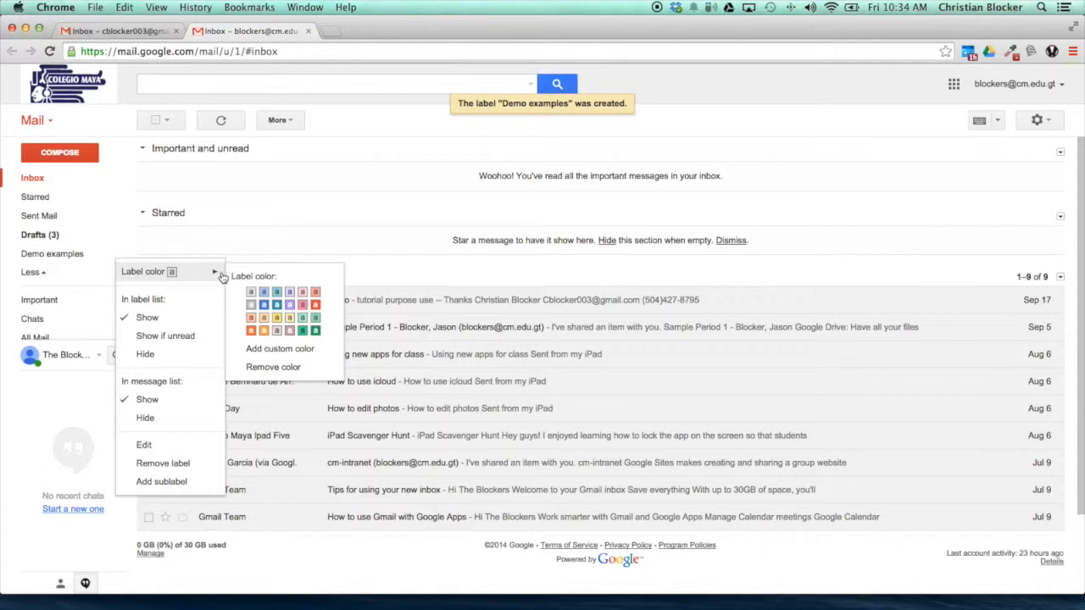
left_click(277, 296)
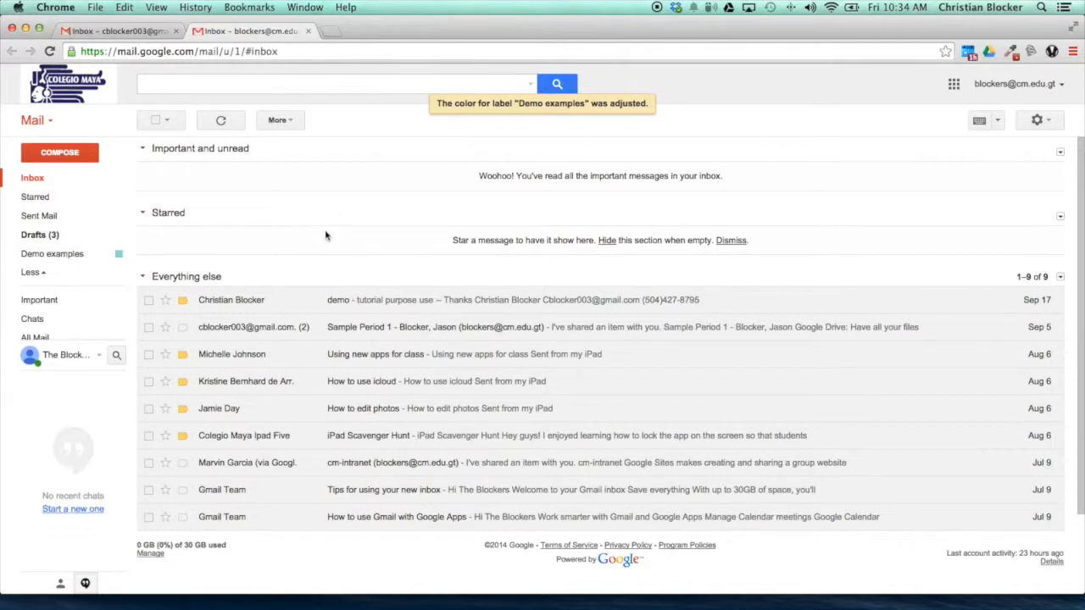
Apply the "Demo examples" label to the inbox email with the subject "demo".
scroll(343, 327, "down", 1)
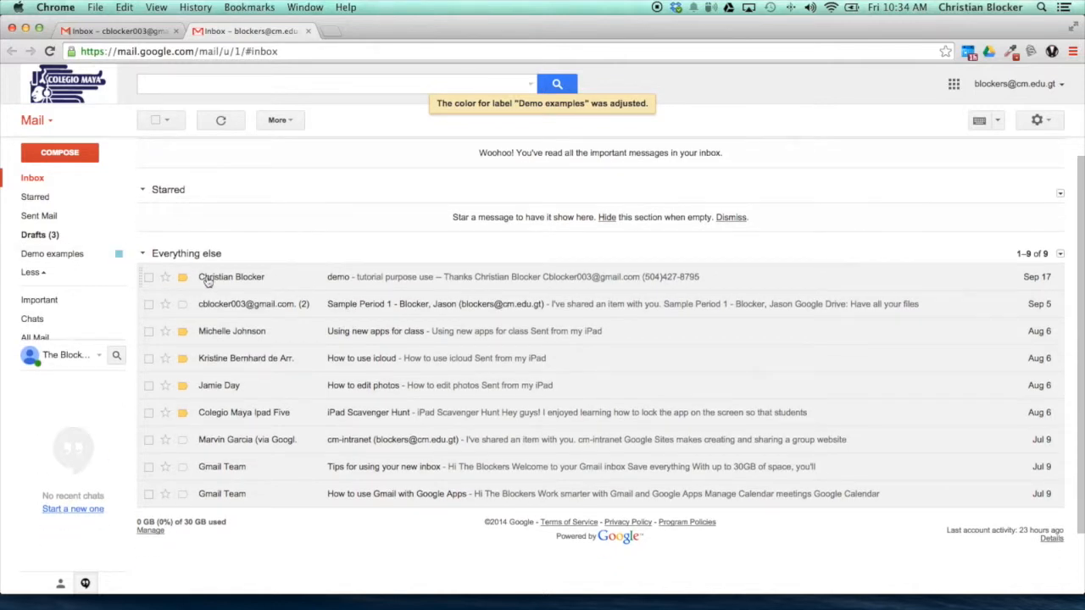
left_click(149, 278)
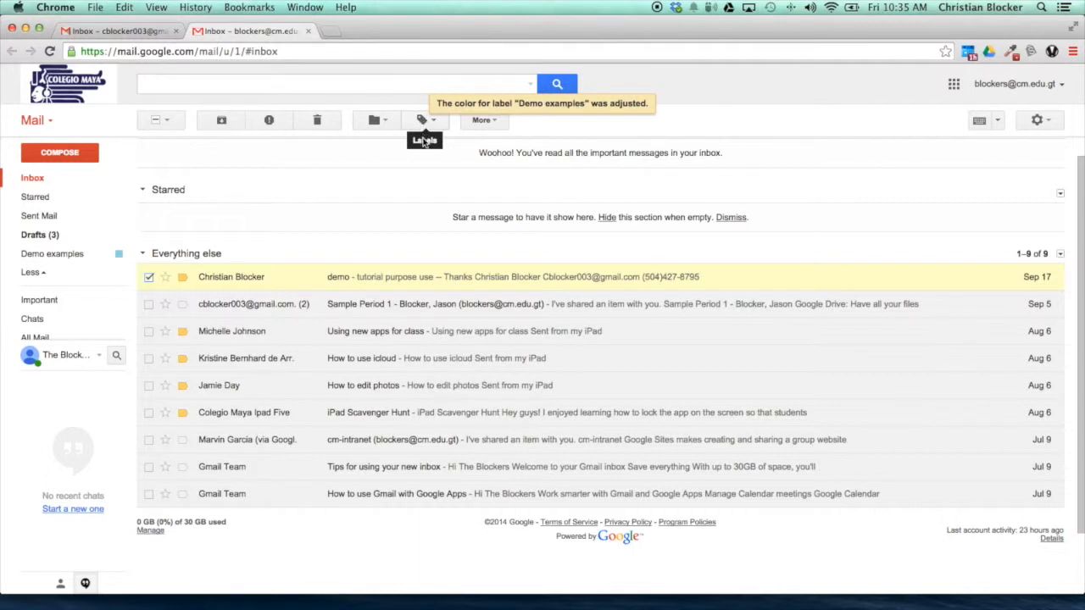
left_click(435, 124)
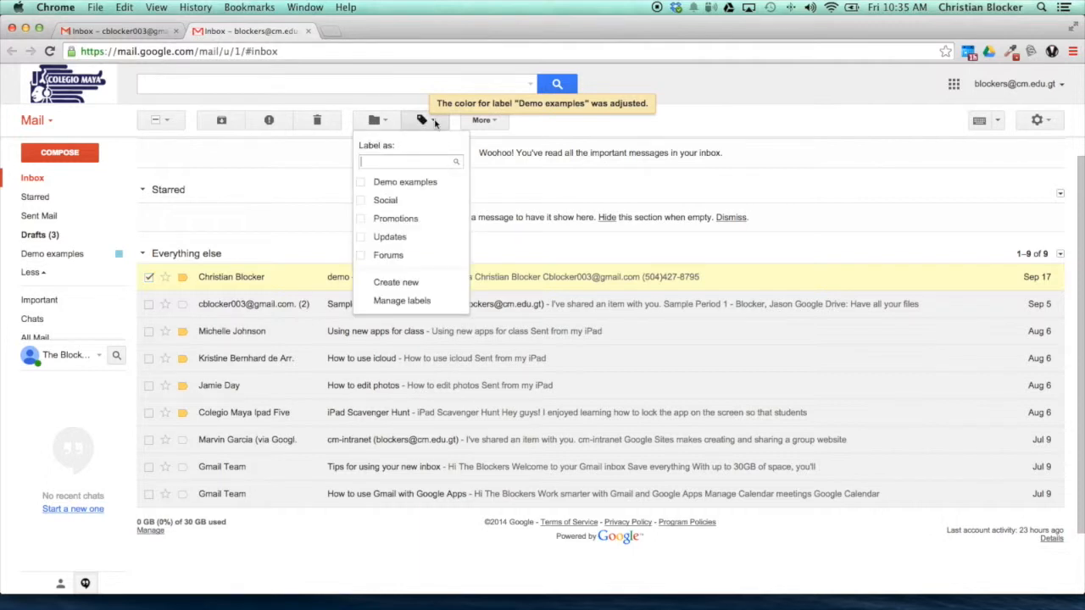
left_click(362, 184)
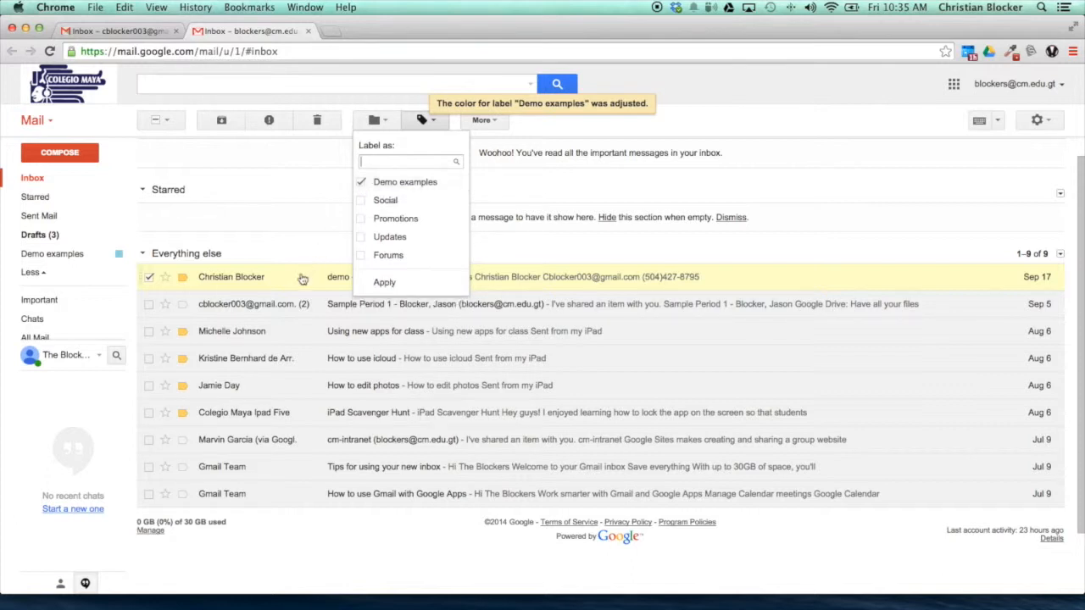
left_click(395, 285)
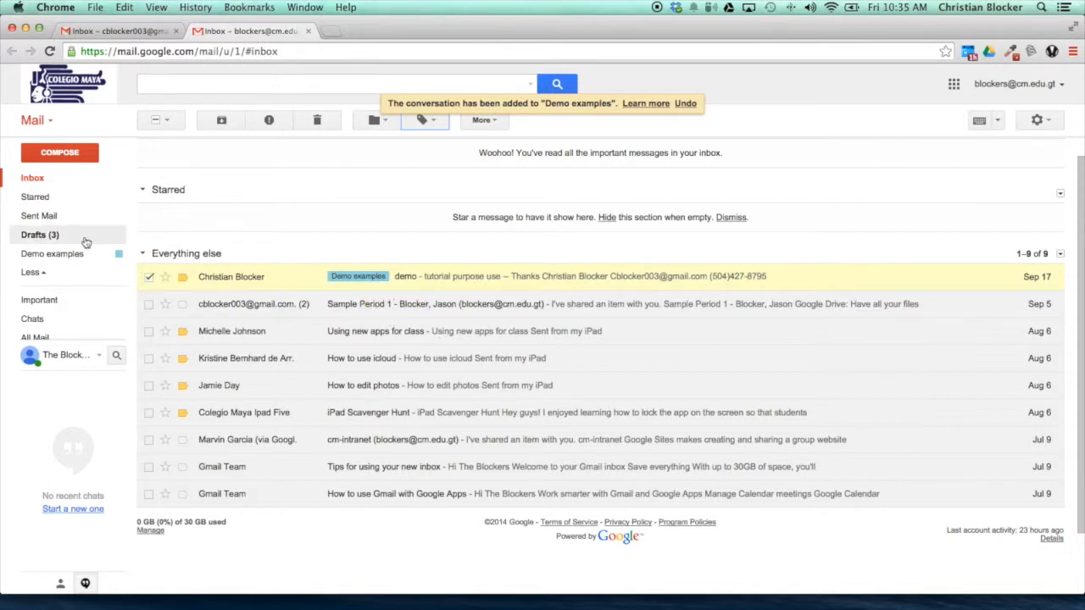
Move the "demo" email out of the Inbox into the "Demo examples" label.
mouse_move(59, 249)
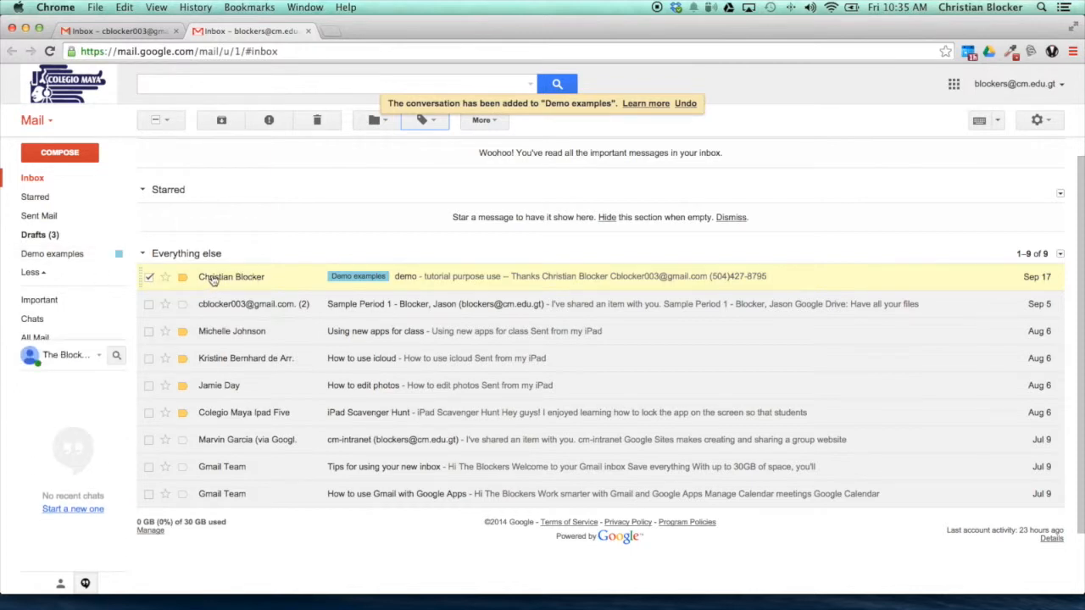
left_click_drag(216, 286, 40, 256)
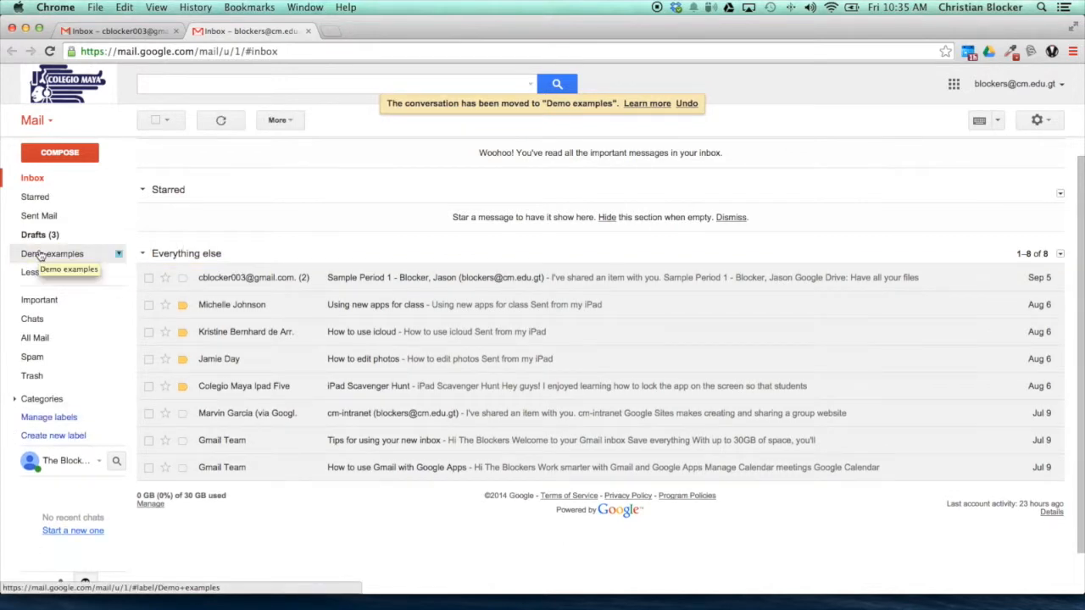
From the "Demo examples" label, move the "demo" email back to the Inbox and open the Inbox.
left_click(47, 254)
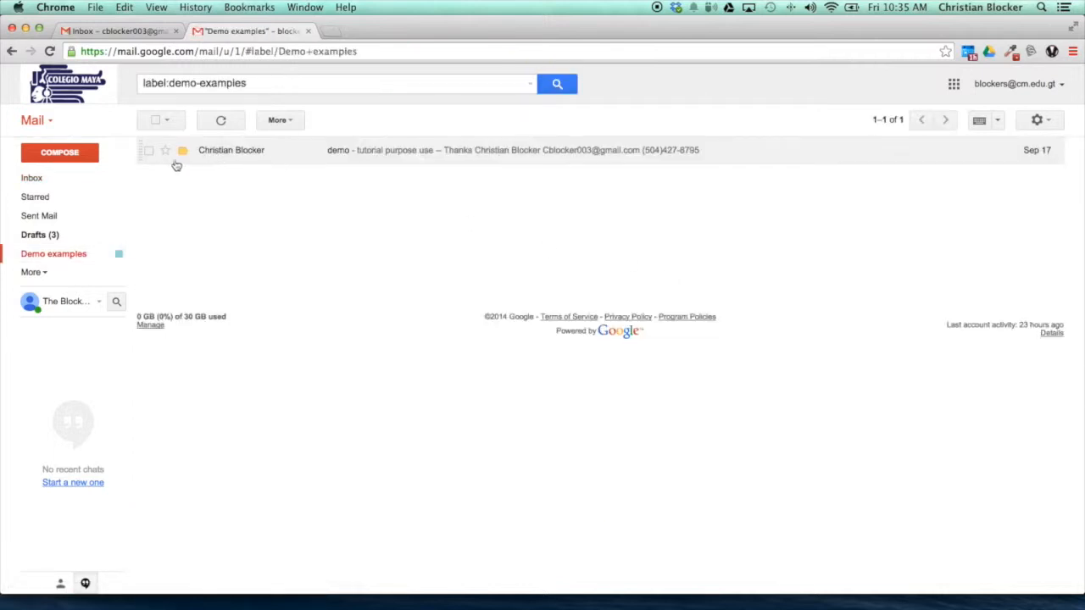
left_click_drag(250, 157, 38, 182)
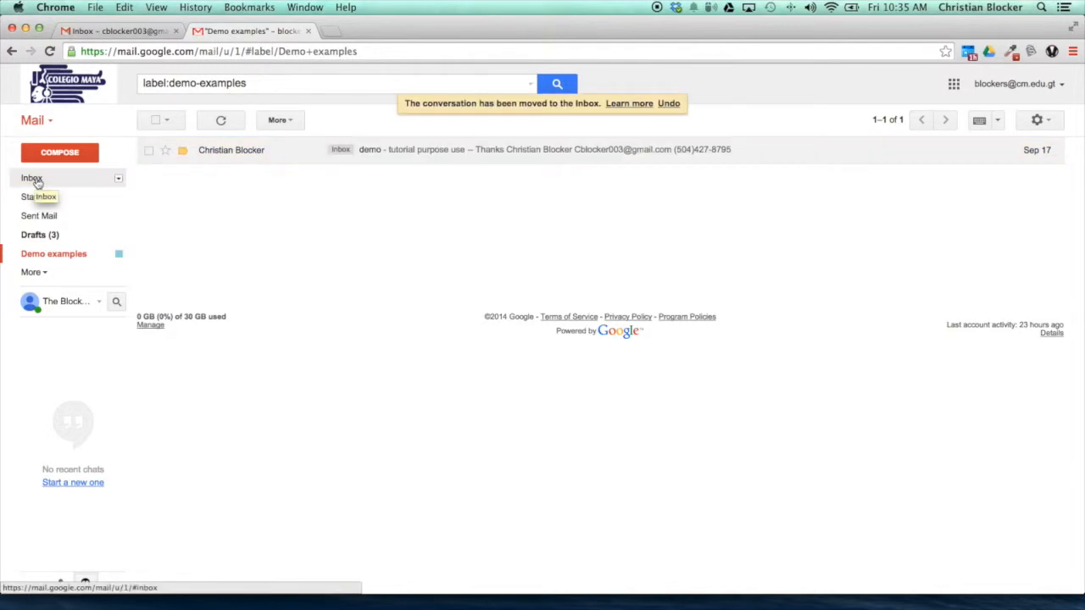
left_click(34, 180)
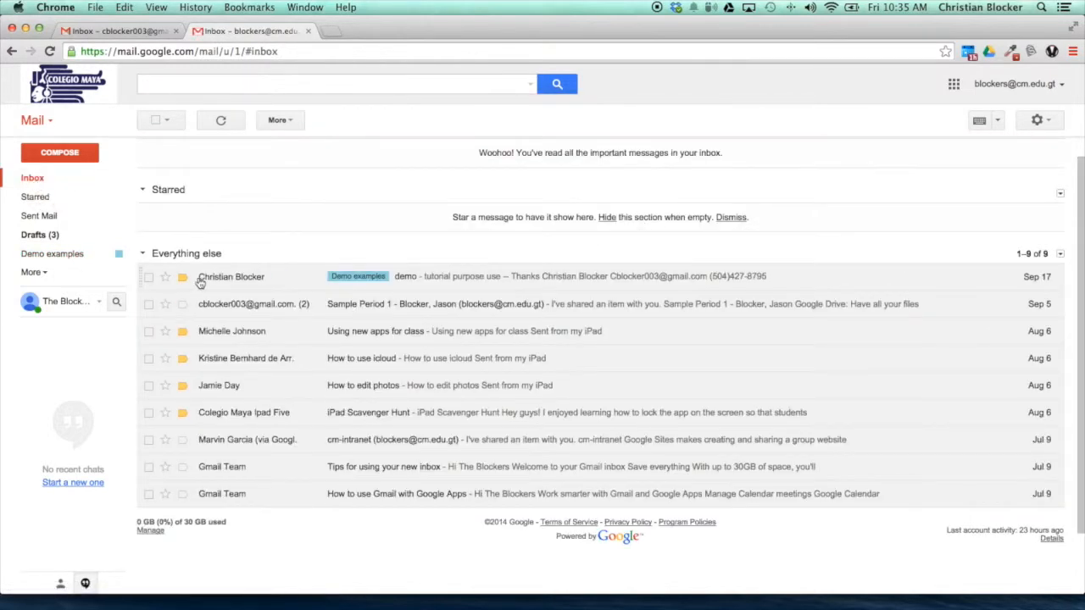
Select the "demo" email in the Inbox and move it to "Demo examples" with the Move to command.
left_click(149, 278)
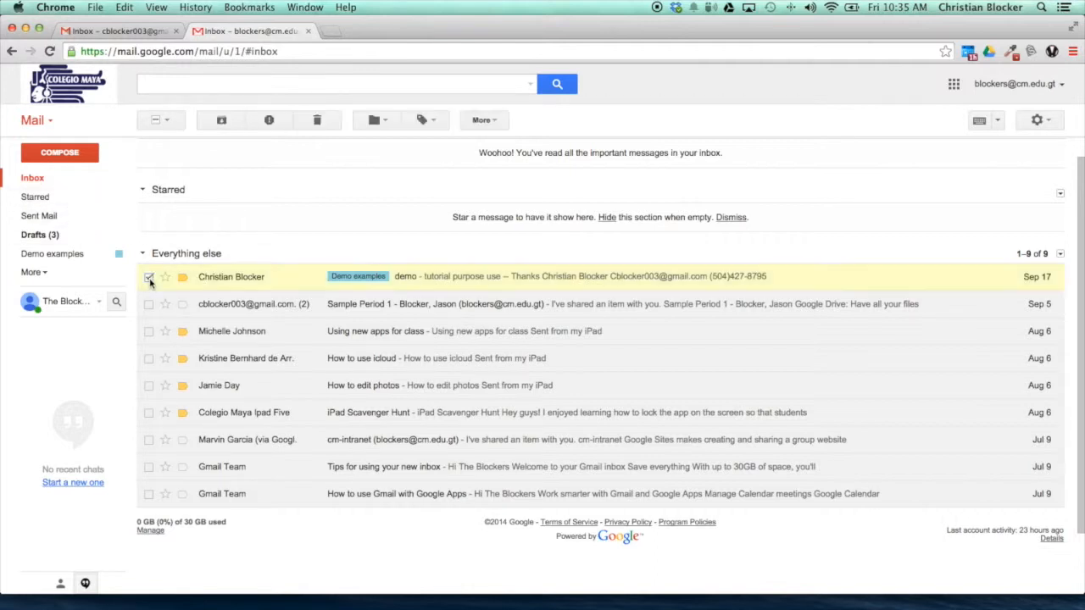
left_click(377, 121)
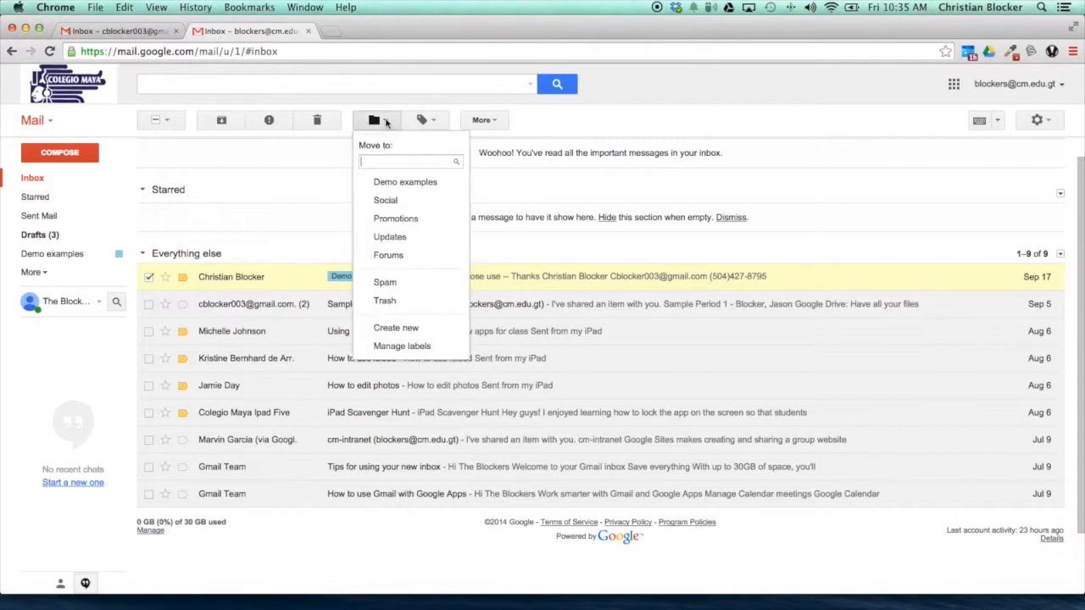
left_click(399, 183)
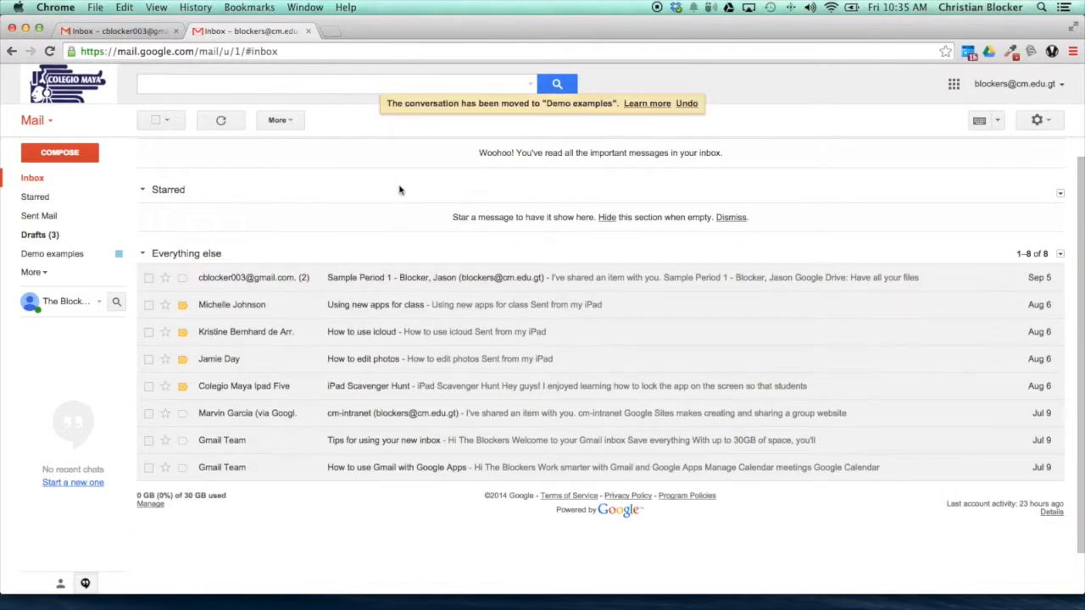
Select the "demo" email under the "Demo examples" label, return it to the Inbox with Move to, and open the Inbox.
left_click(67, 262)
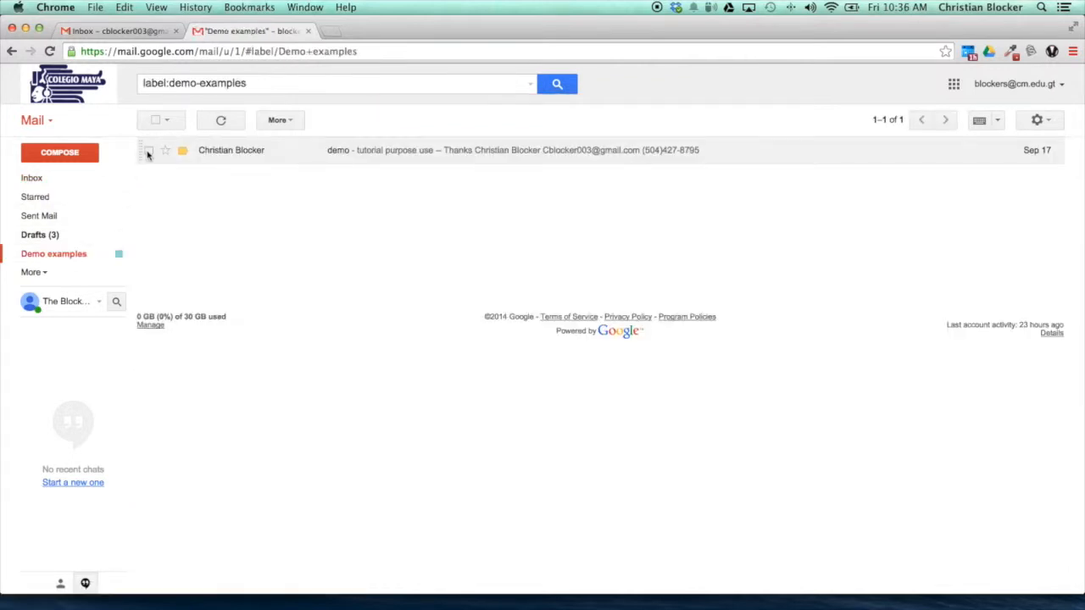
left_click(148, 151)
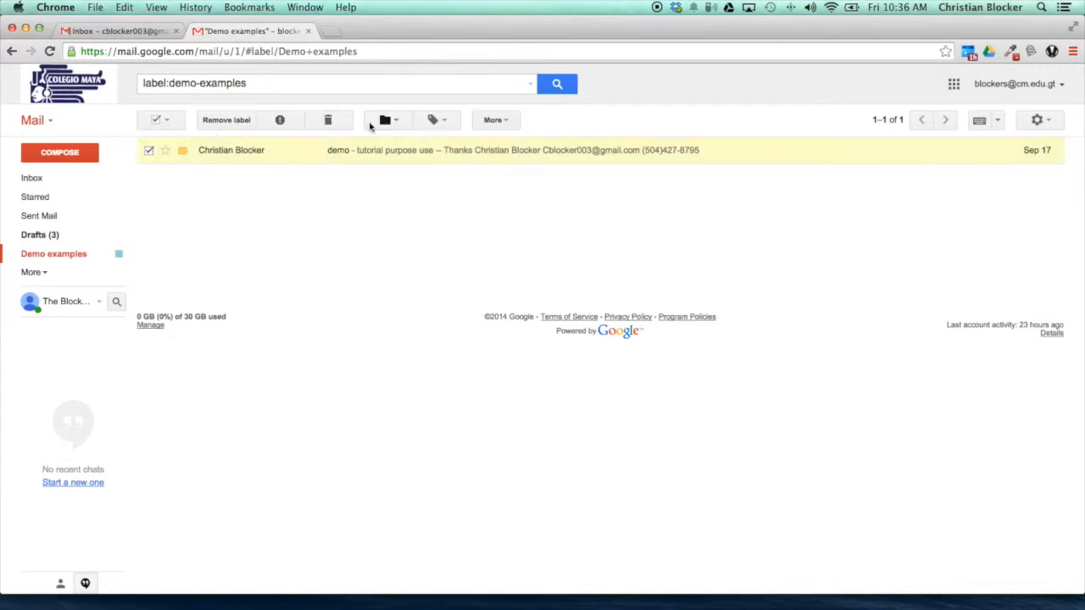
left_click(392, 121)
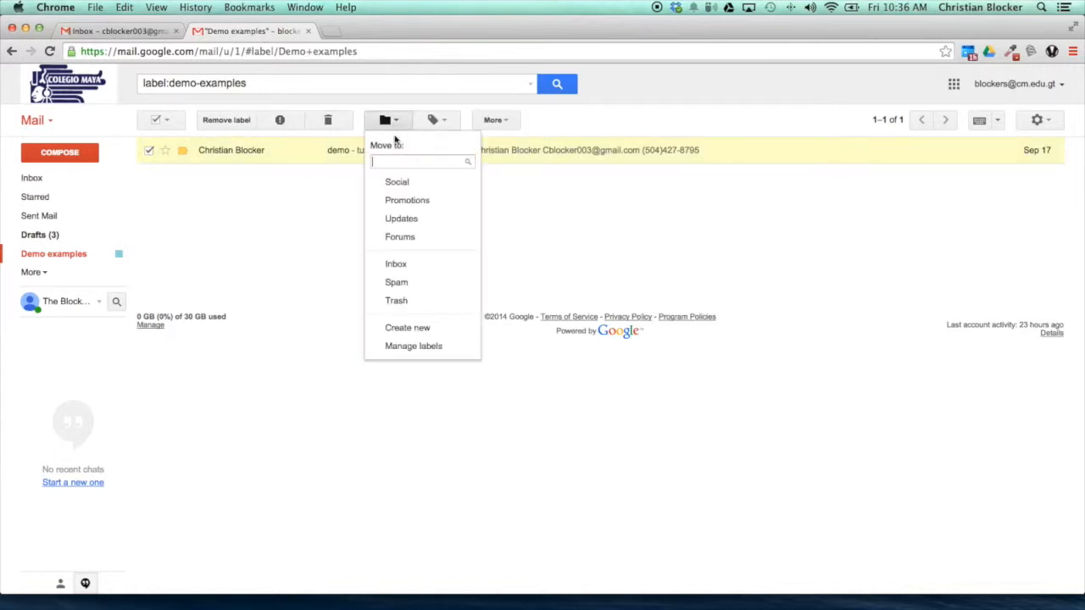
left_click(441, 122)
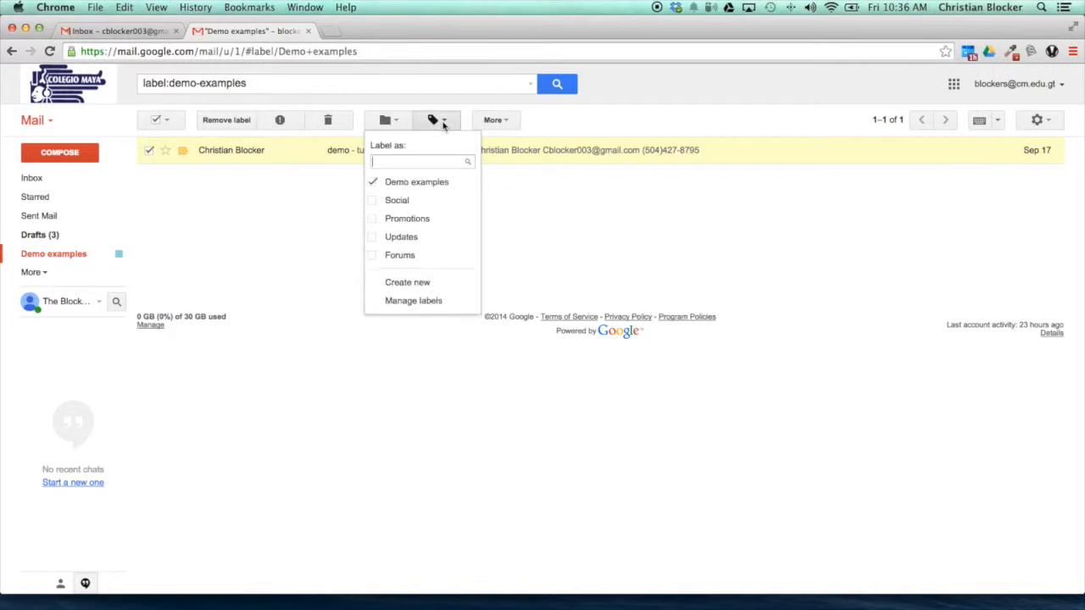
left_click(442, 121)
left_click(442, 121)
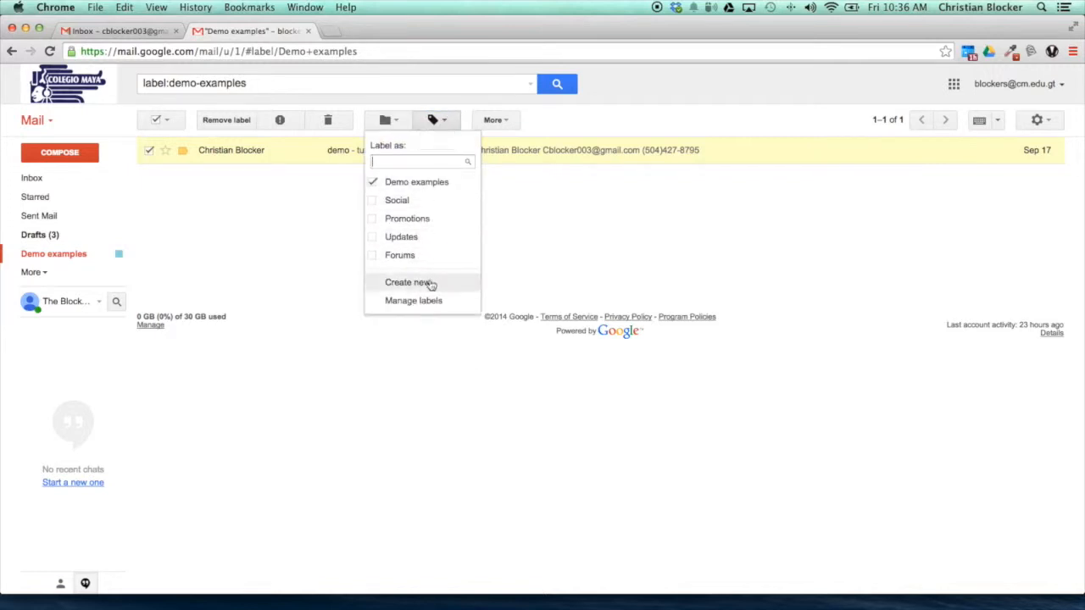
left_click(436, 125)
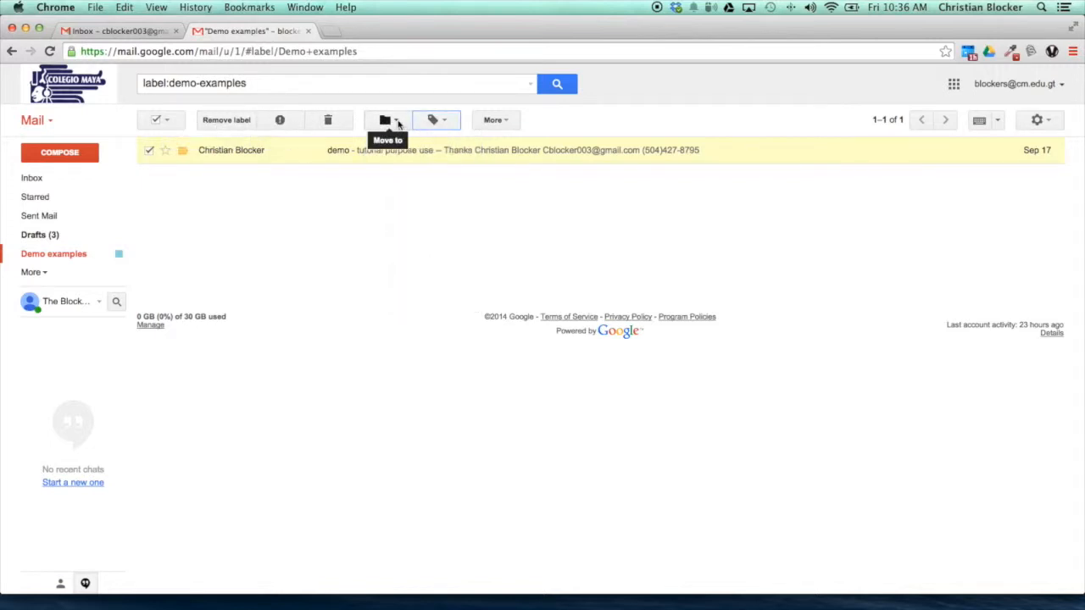
left_click(399, 125)
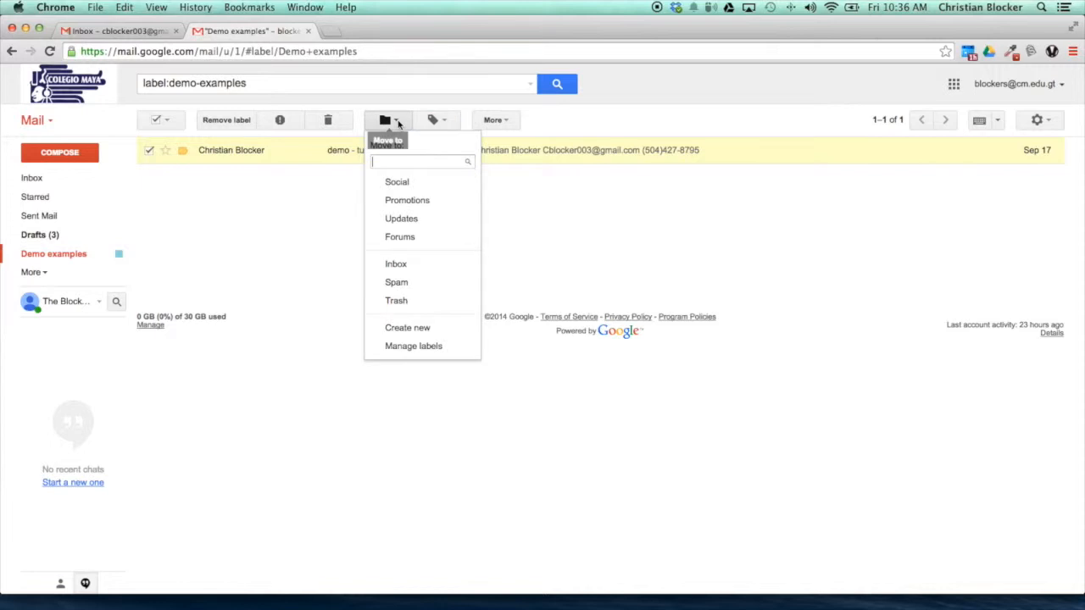
left_click(417, 264)
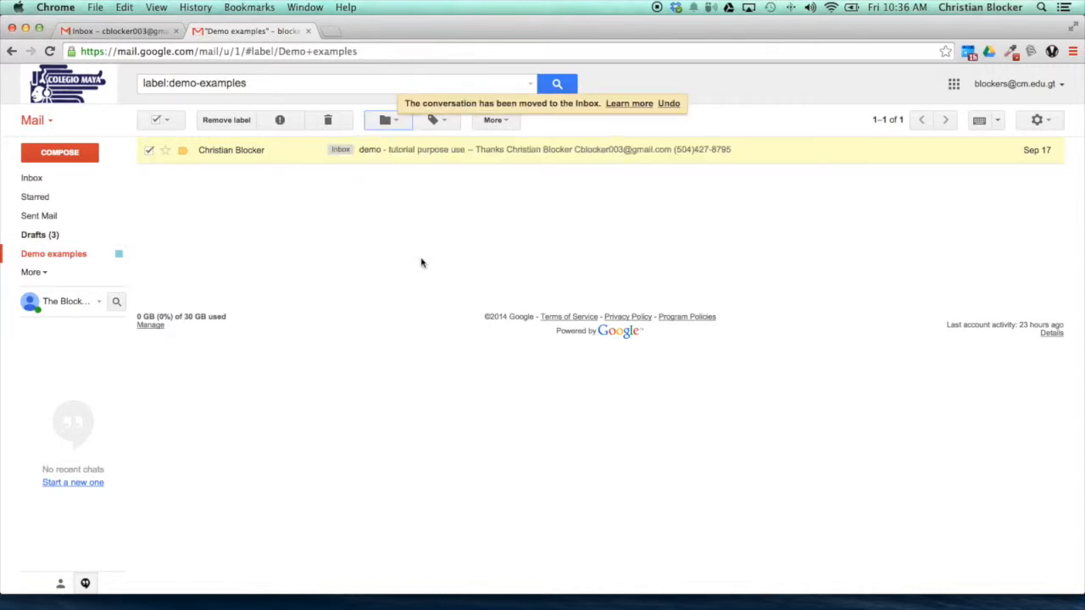
left_click(32, 179)
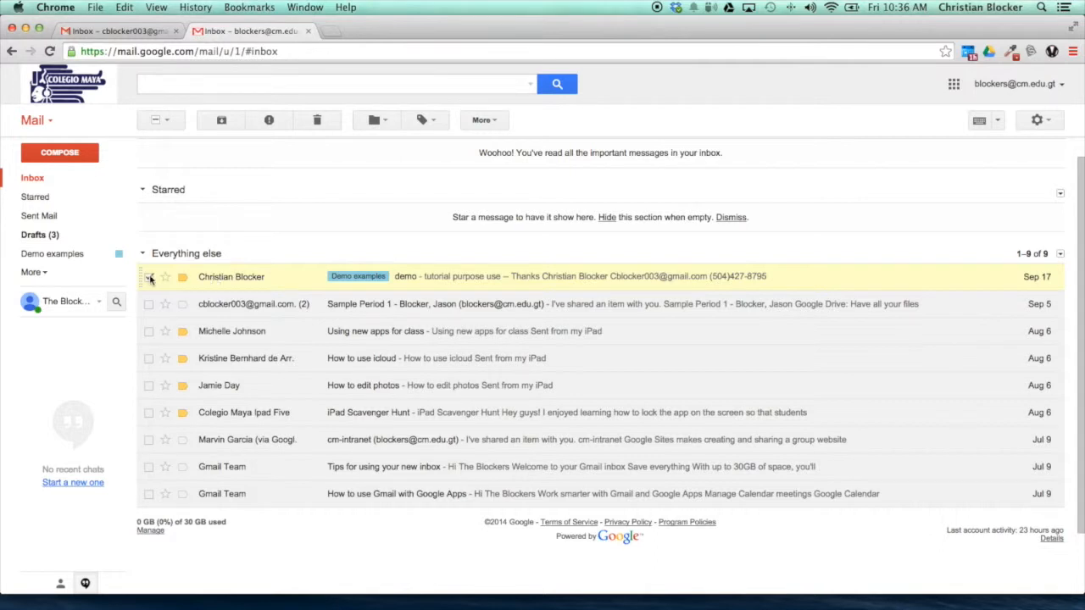
Open the "demo" email from the Inbox and move it to the "Demo examples" label from within the message.
left_click(149, 277)
left_click(233, 282)
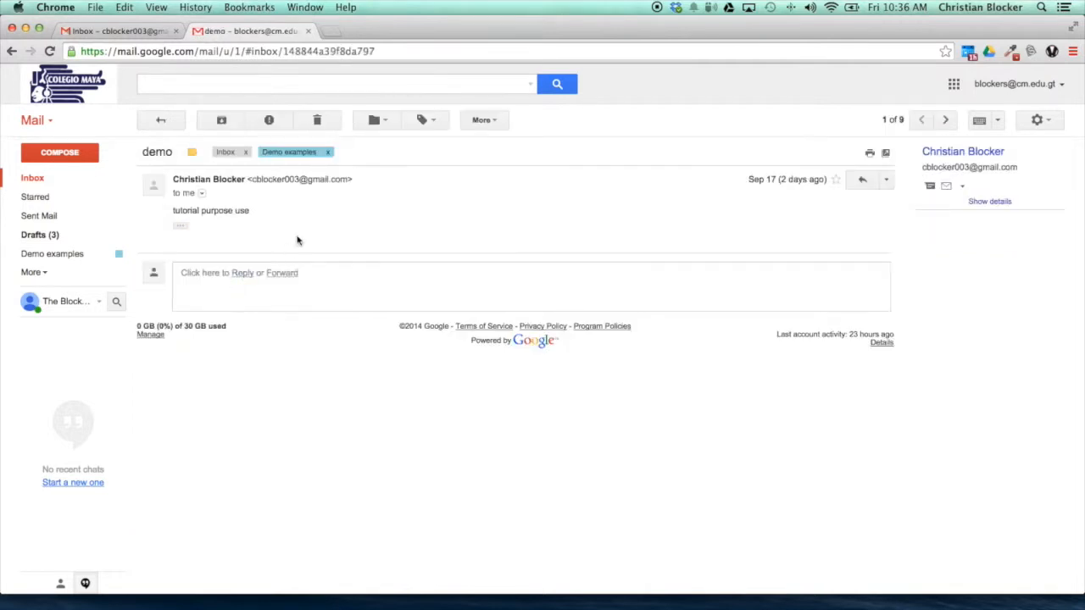
left_click(382, 120)
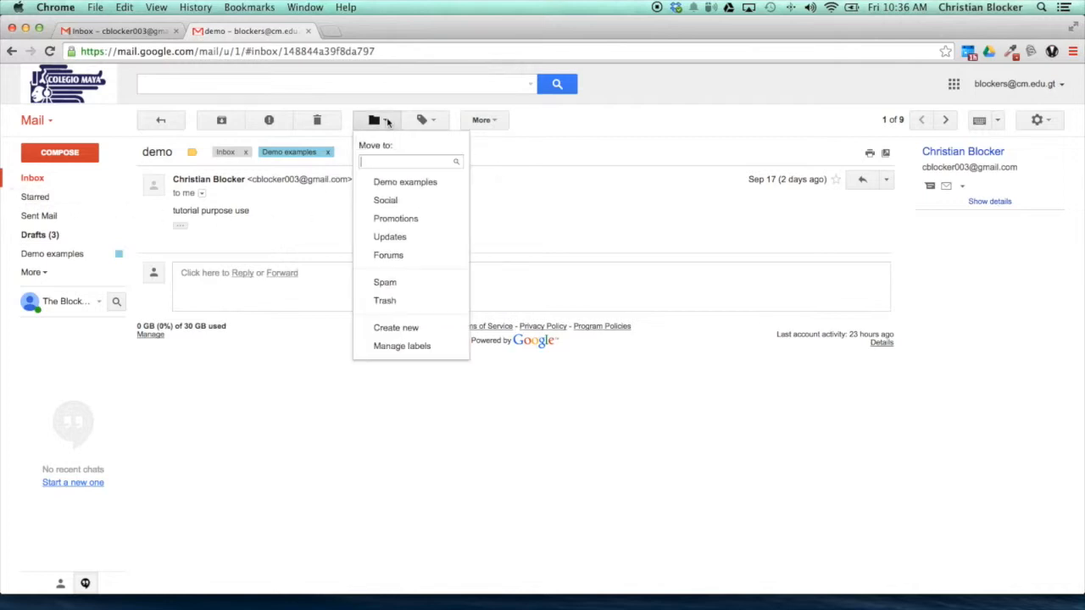
left_click(422, 183)
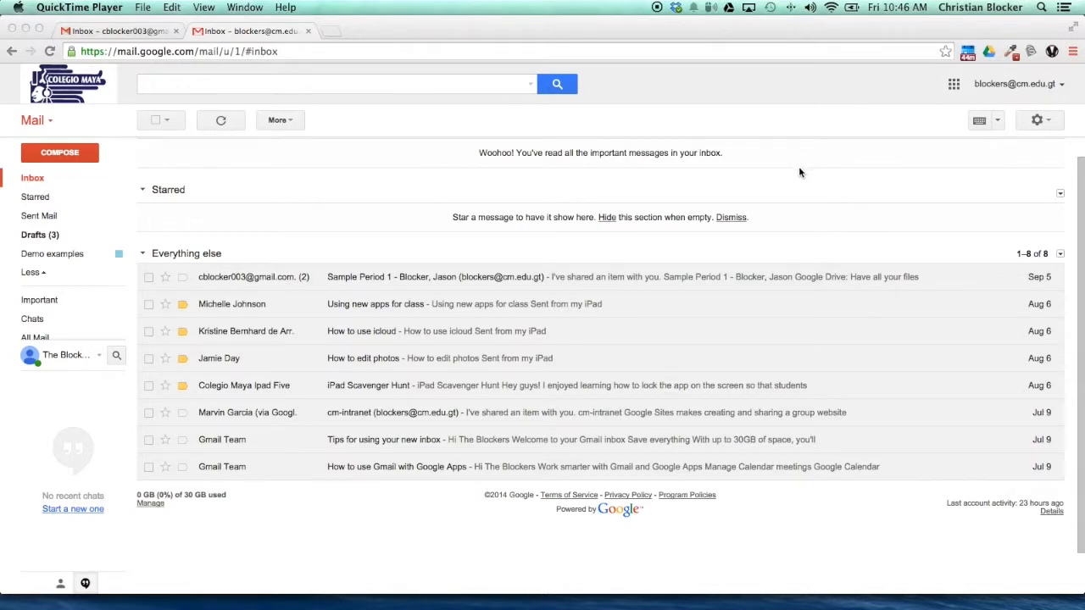
Open the Labels settings and examine the show and hide options for system labels, categories and custom labels.
left_click(1043, 124)
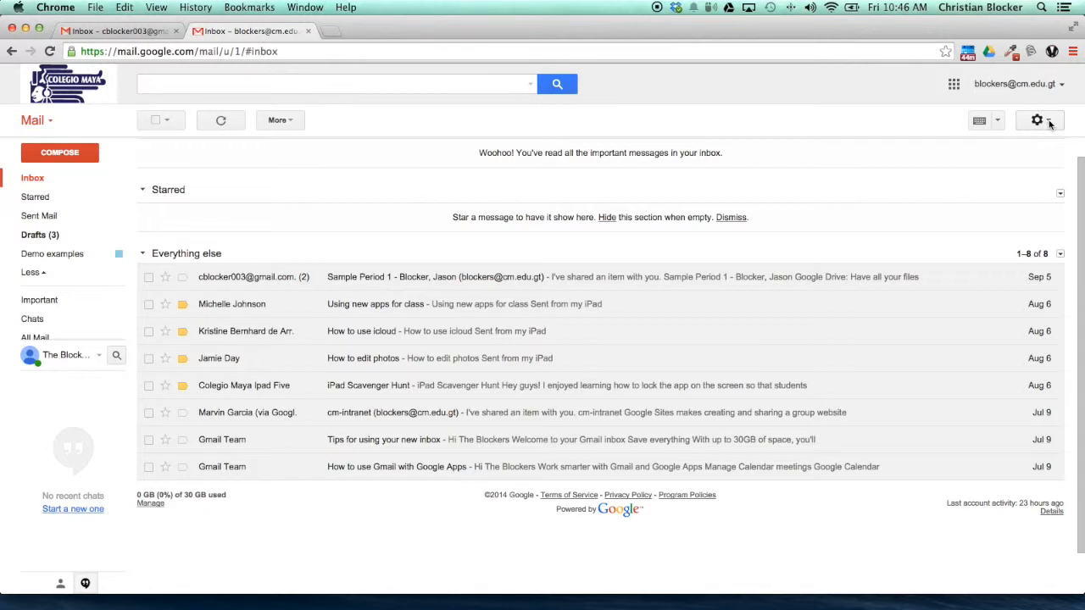
left_click(1049, 125)
left_click(990, 258)
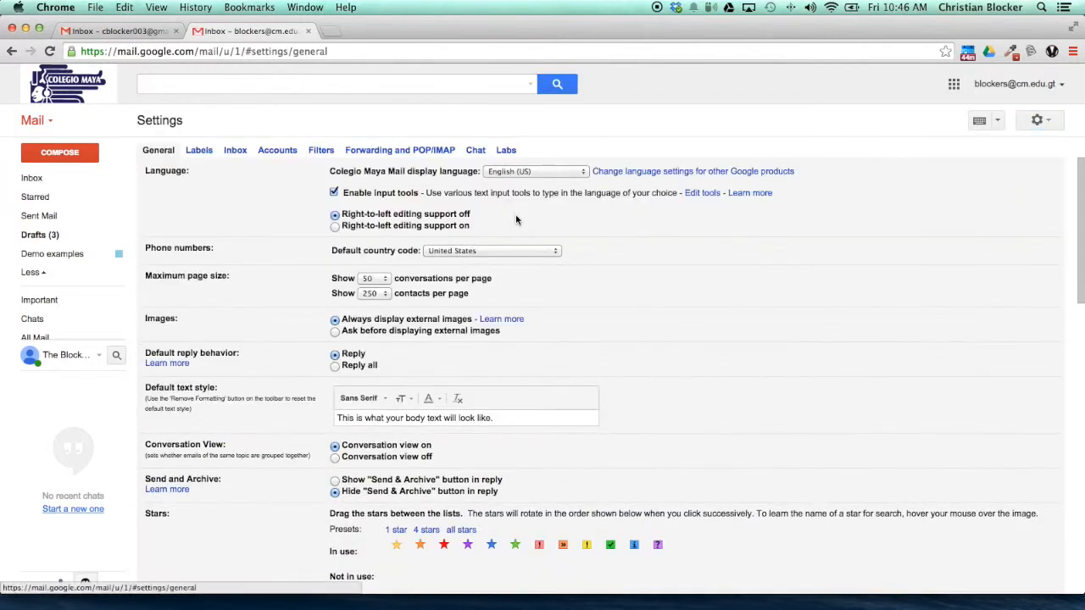
left_click(199, 154)
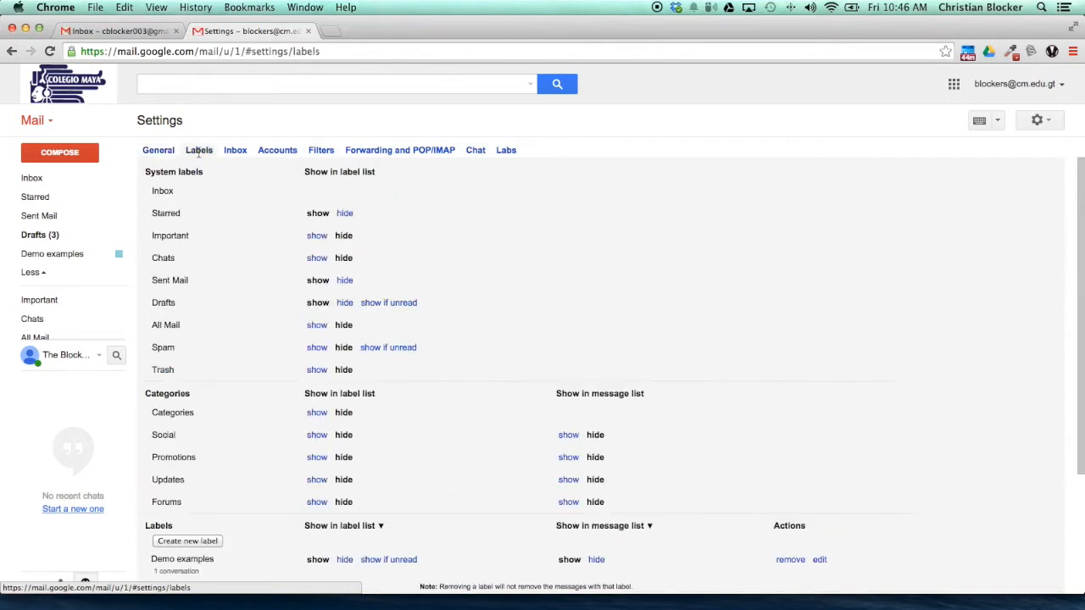
scroll(333, 218, "down", 2)
scroll(333, 218, "up", 2)
scroll(332, 219, "down", 3)
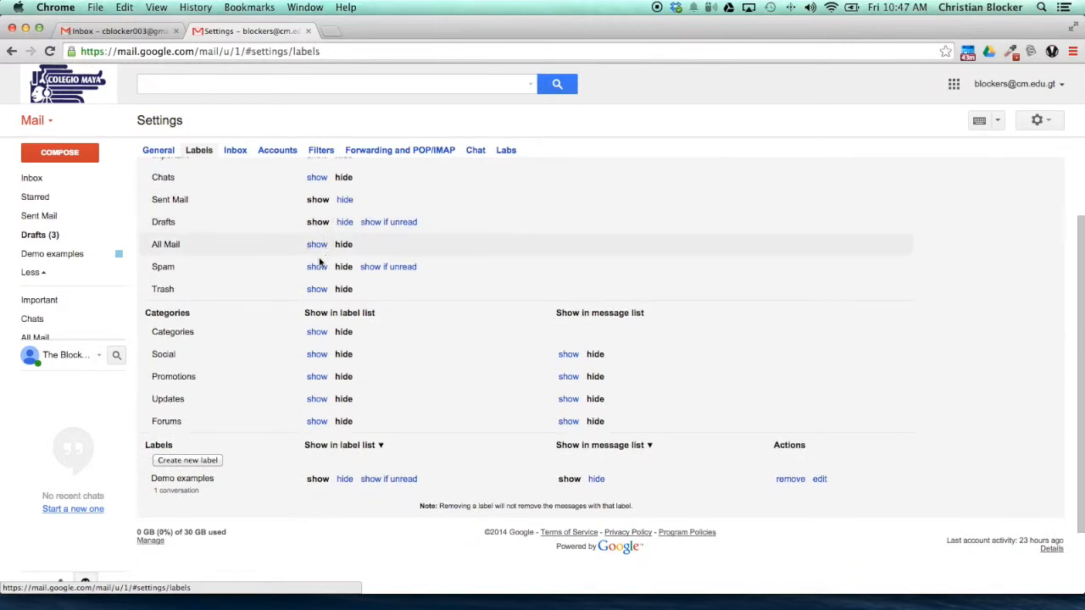
scroll(319, 386, "down", 1)
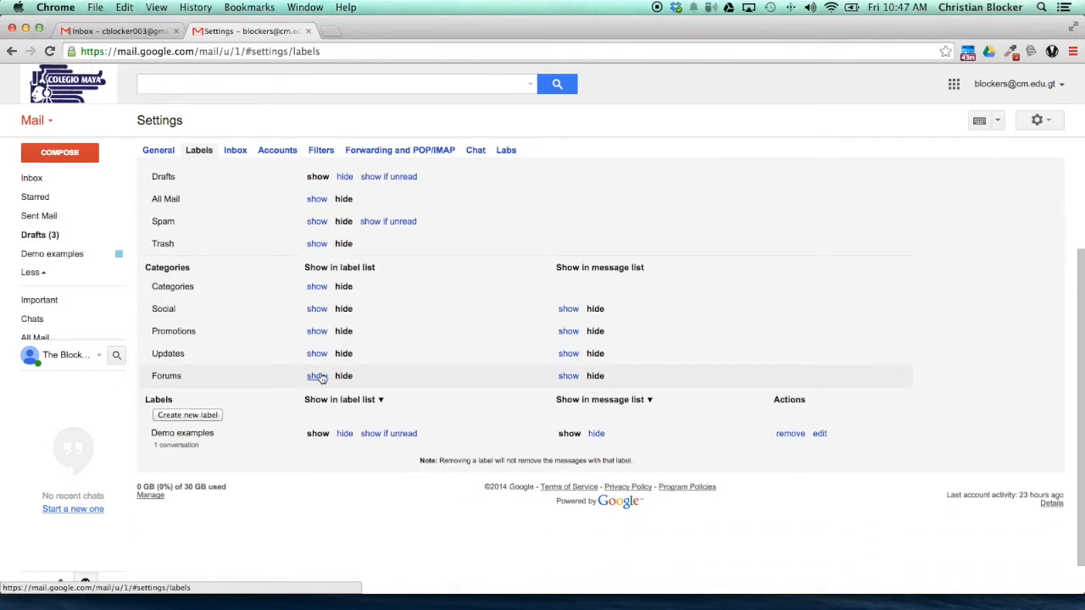
scroll(317, 383, "down", 1)
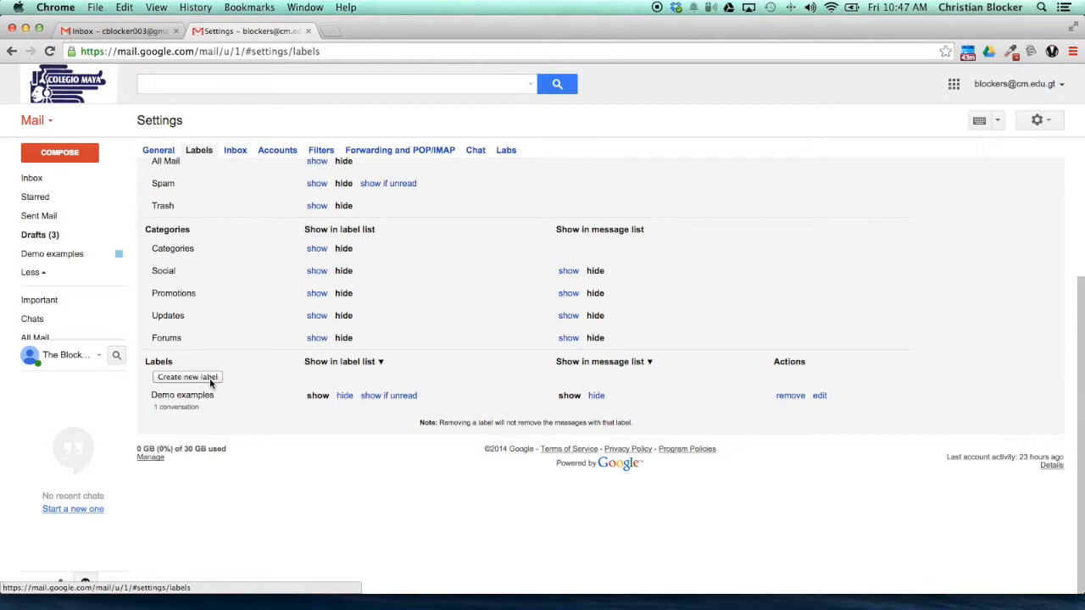
View the New Label form, cancel it, and look over the label visibility options again.
left_click(173, 381)
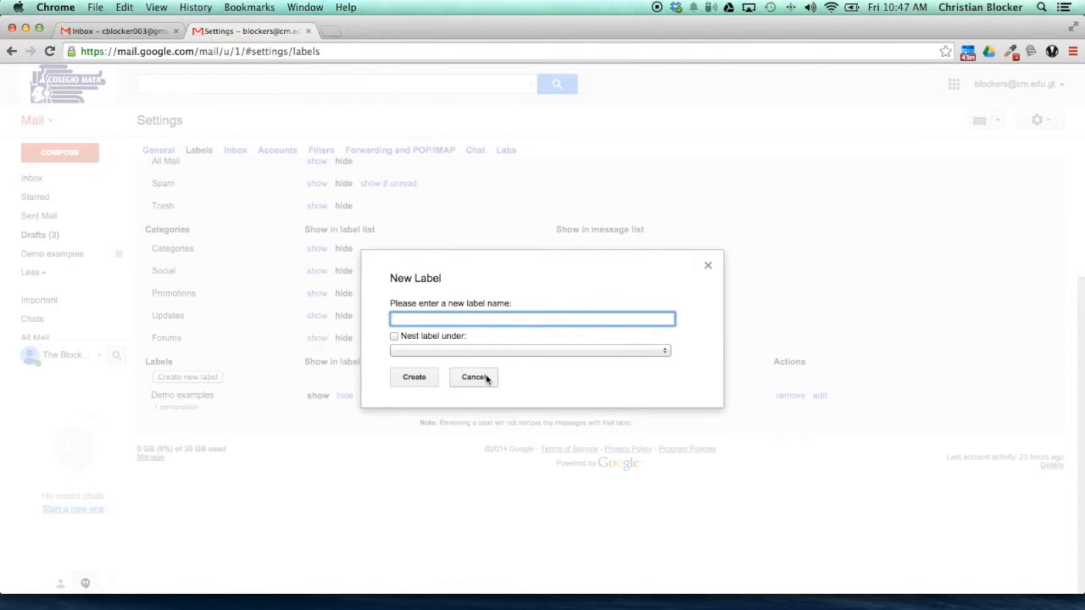
left_click(487, 379)
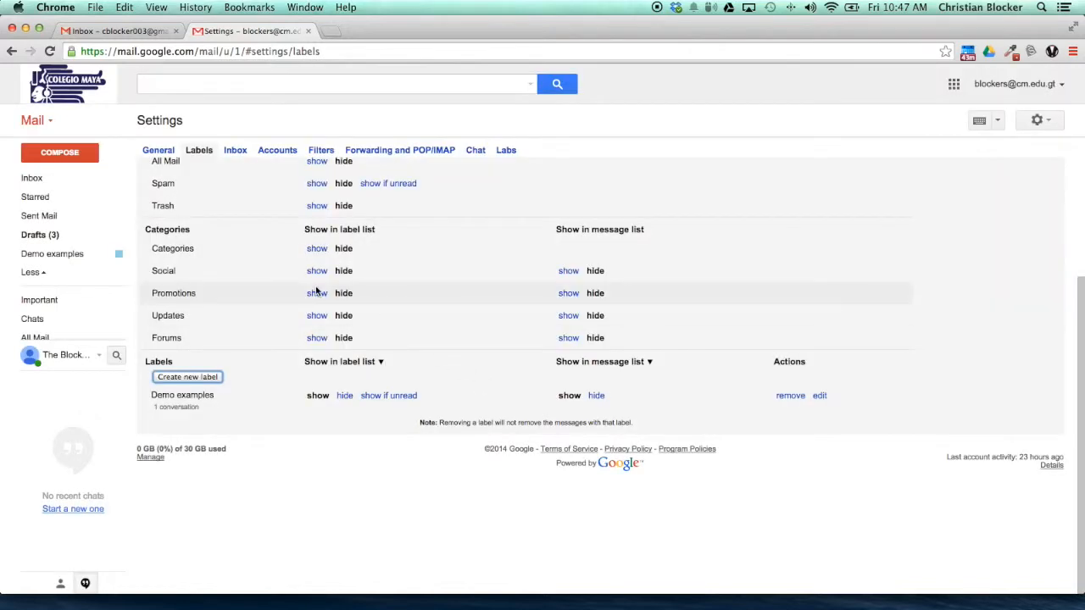
scroll(316, 286, "up", 2)
mouse_move(36, 283)
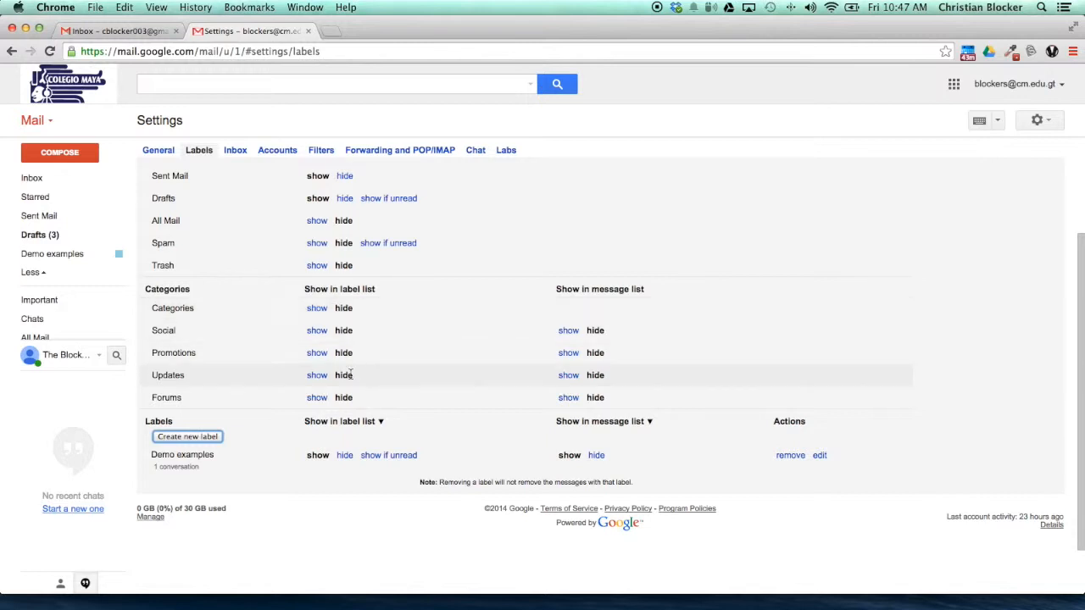
scroll(374, 304, "up", 3)
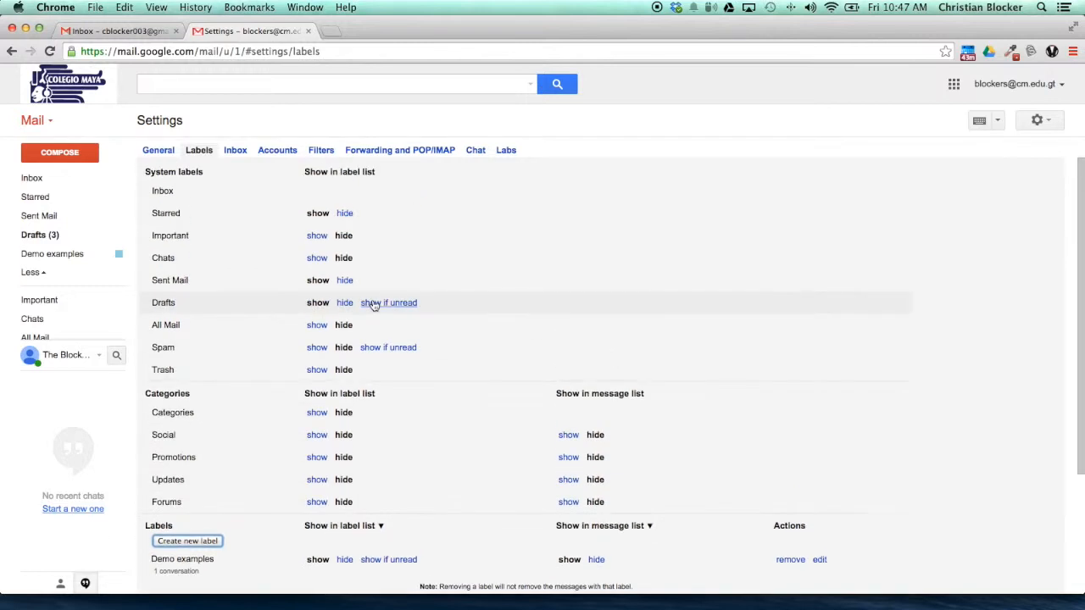
Show Categories in the label list and hide it again.
left_click(316, 414)
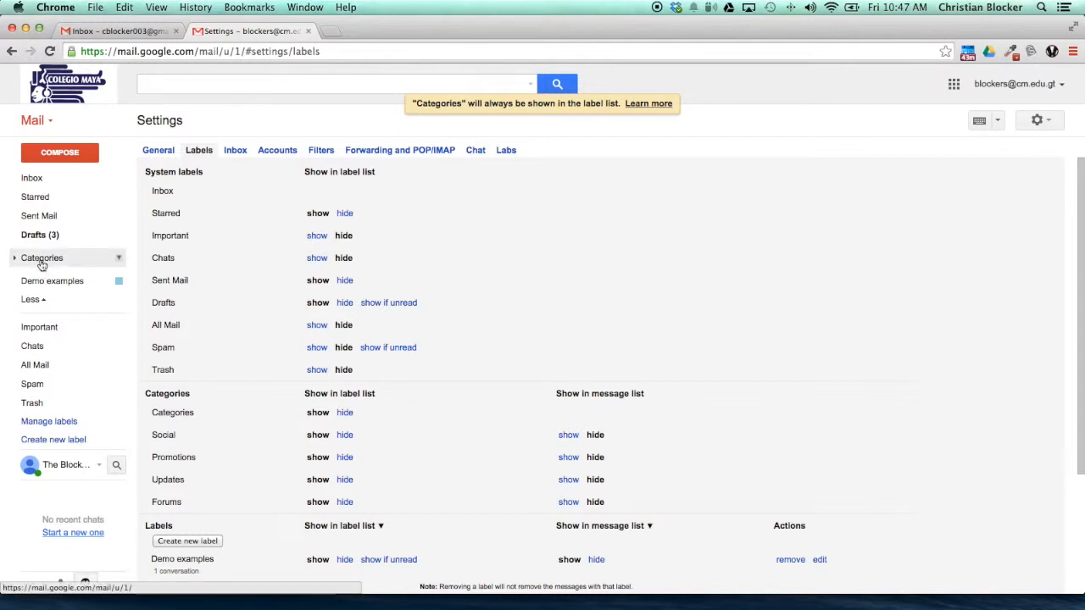
left_click(343, 412)
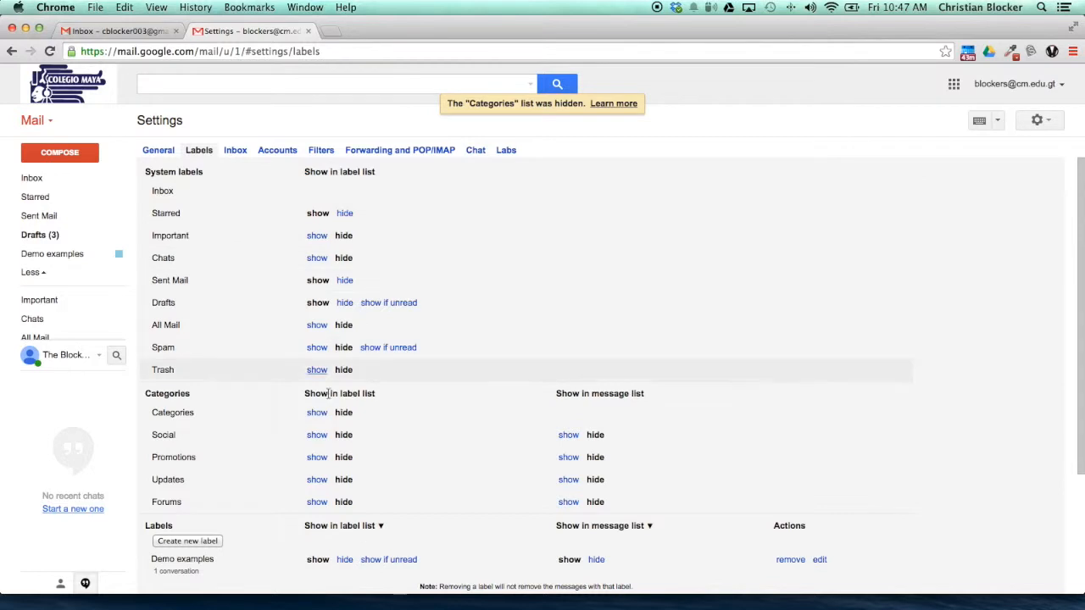
scroll(335, 394, "down", 4)
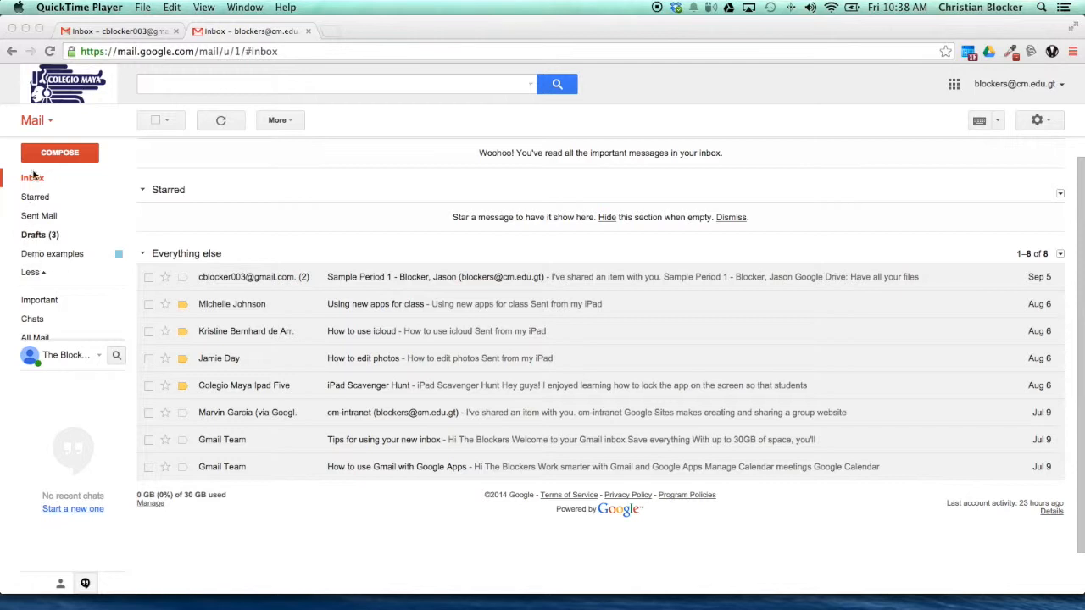
Move the Important label into the always-shown part of the label list and return it to the collapsed labels.
left_click(35, 277)
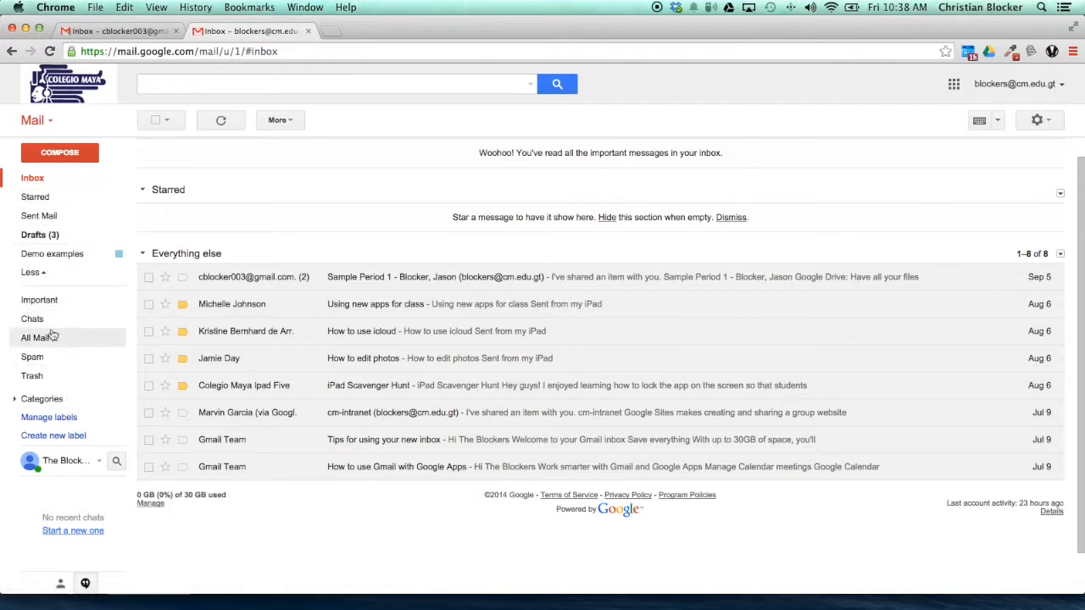
left_click_drag(46, 305, 26, 263)
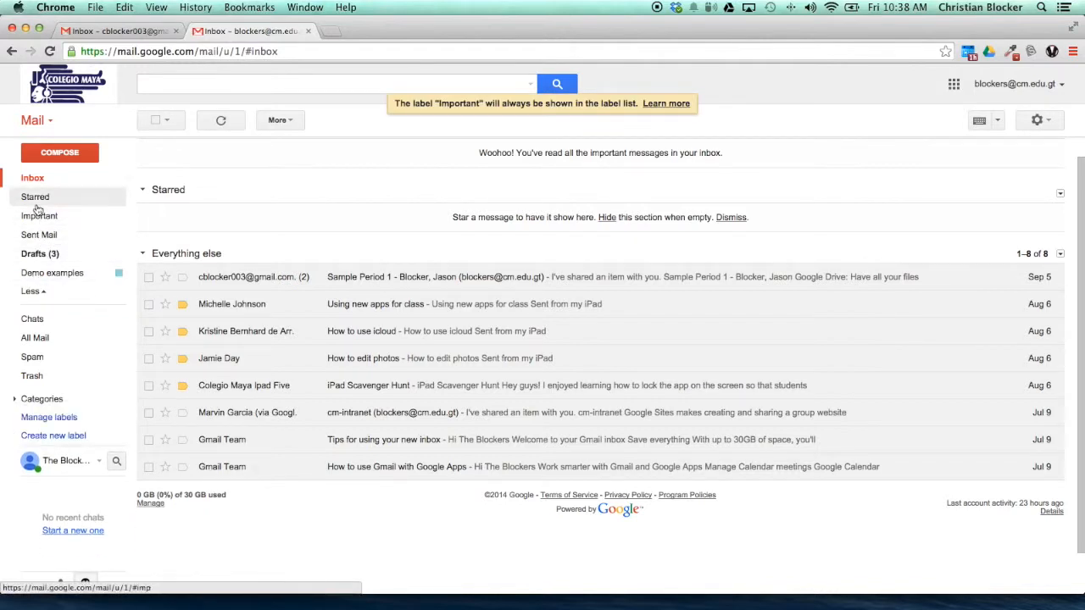
left_click_drag(48, 218, 30, 302)
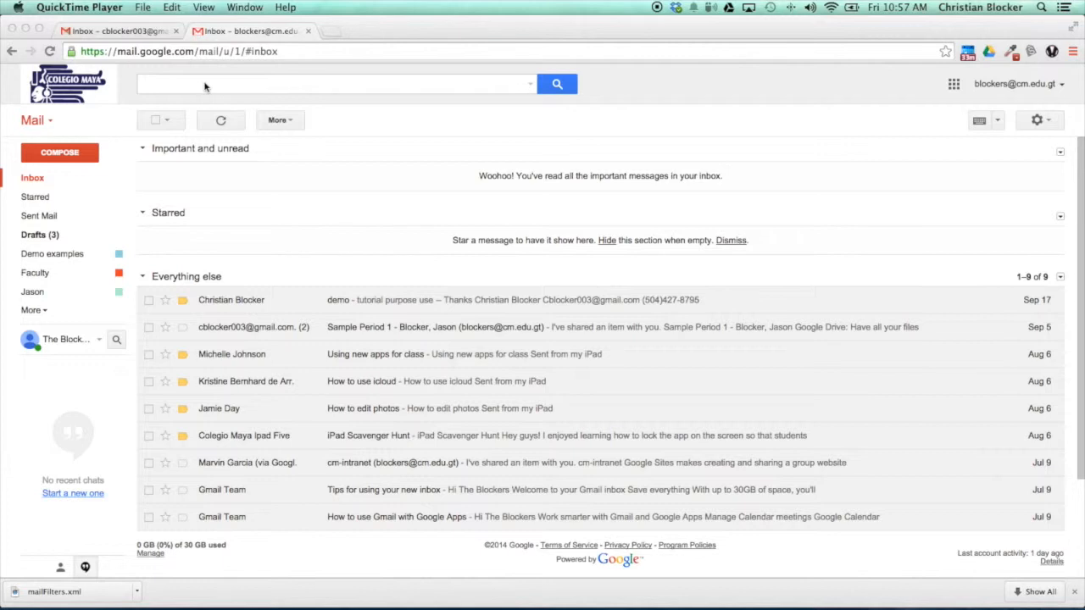
Enter "demo" as the mail search term and start creating a filter from that search.
left_click(366, 84)
left_click(366, 85)
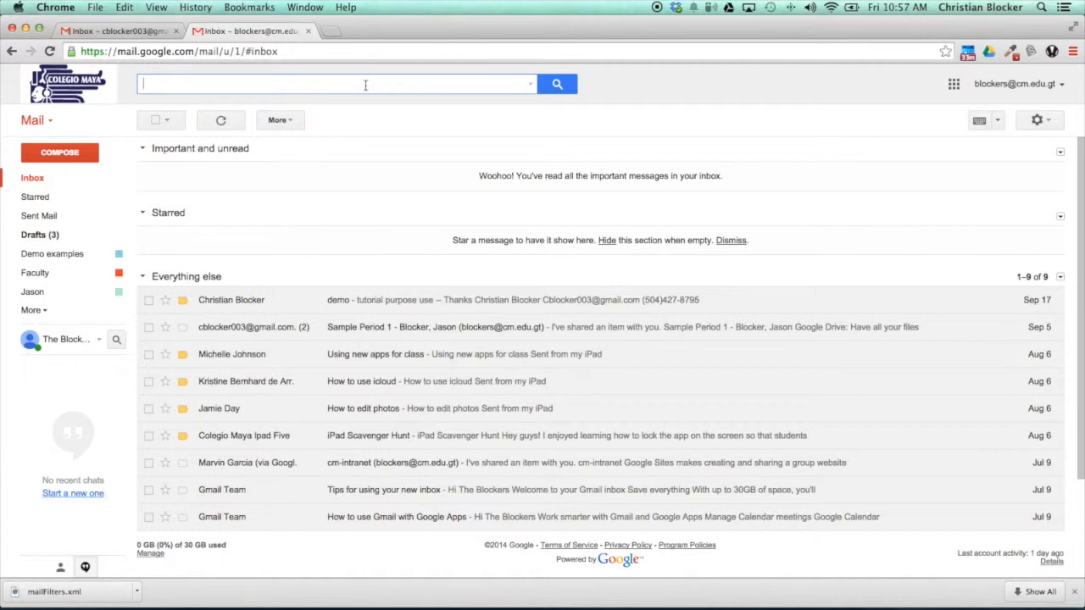
type("demo")
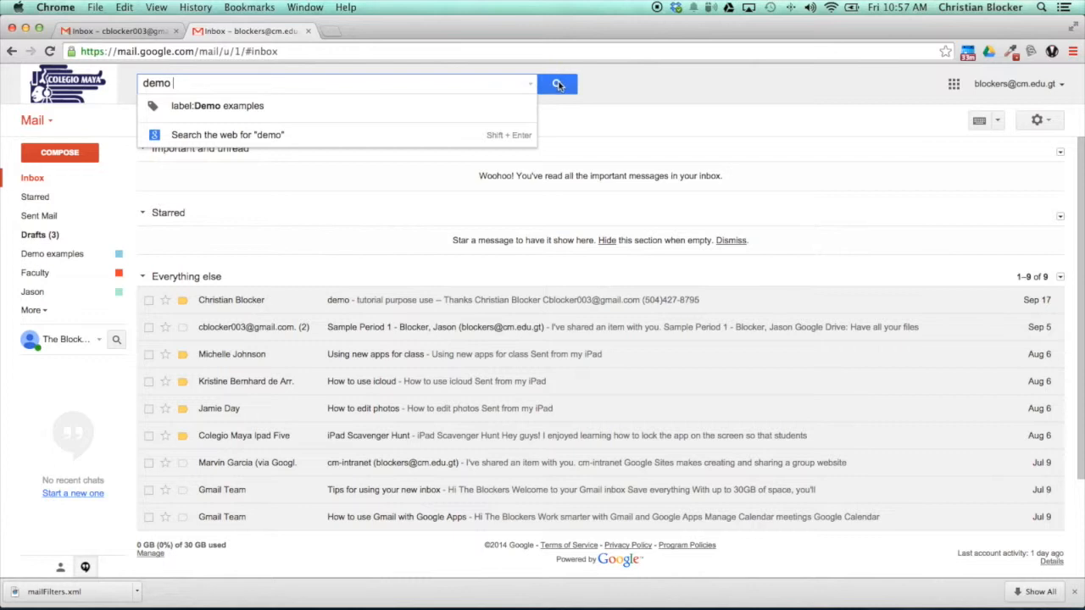
left_click(531, 88)
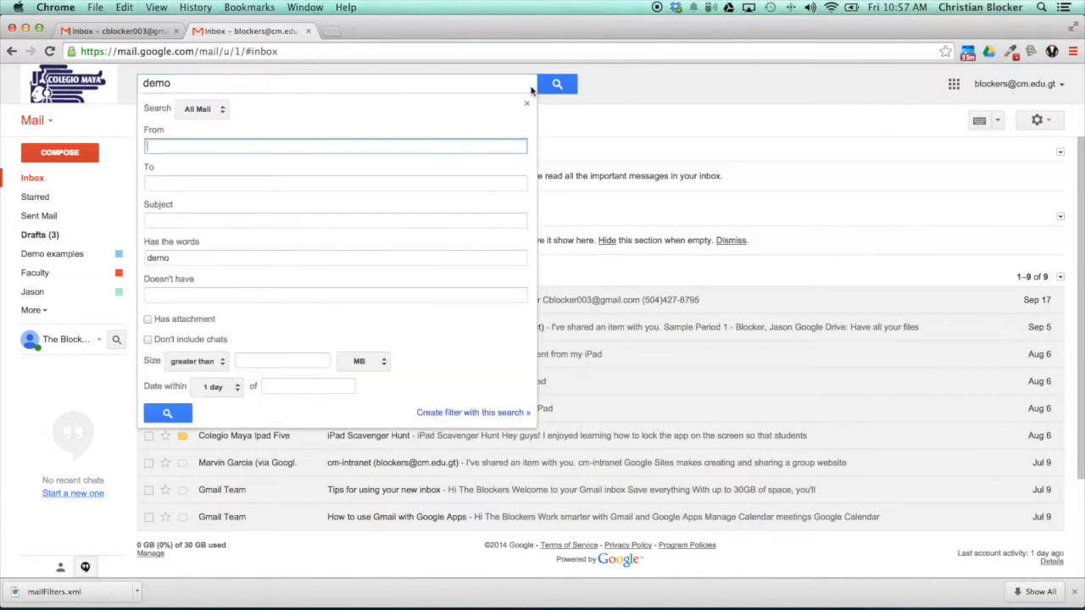
left_click(462, 414)
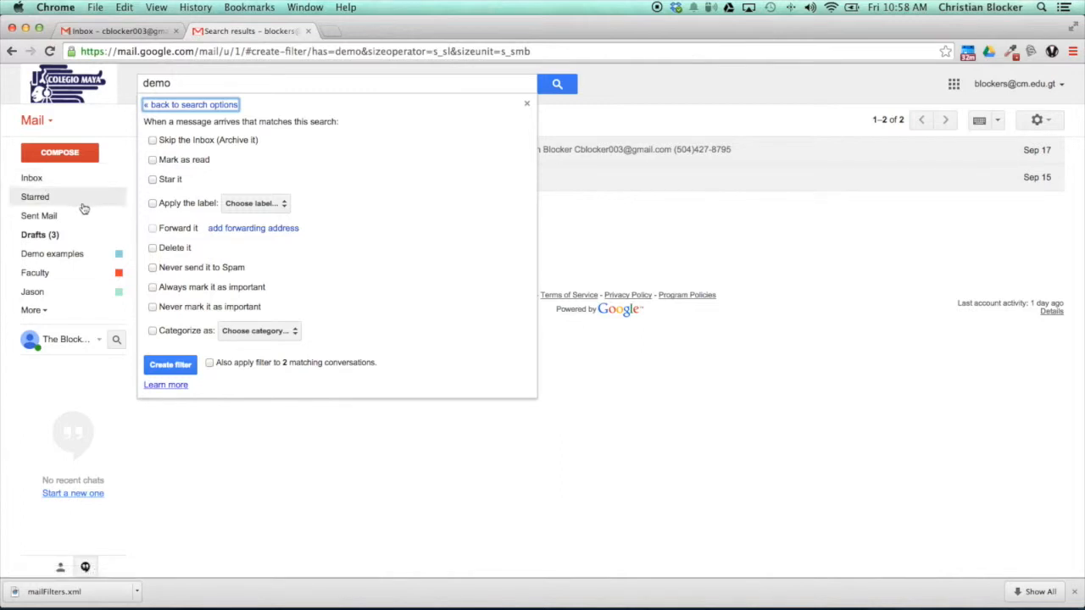
Create the filter with the "Demo examples" label and always mark as important, applying it to the matching conversations as well.
left_click(153, 204)
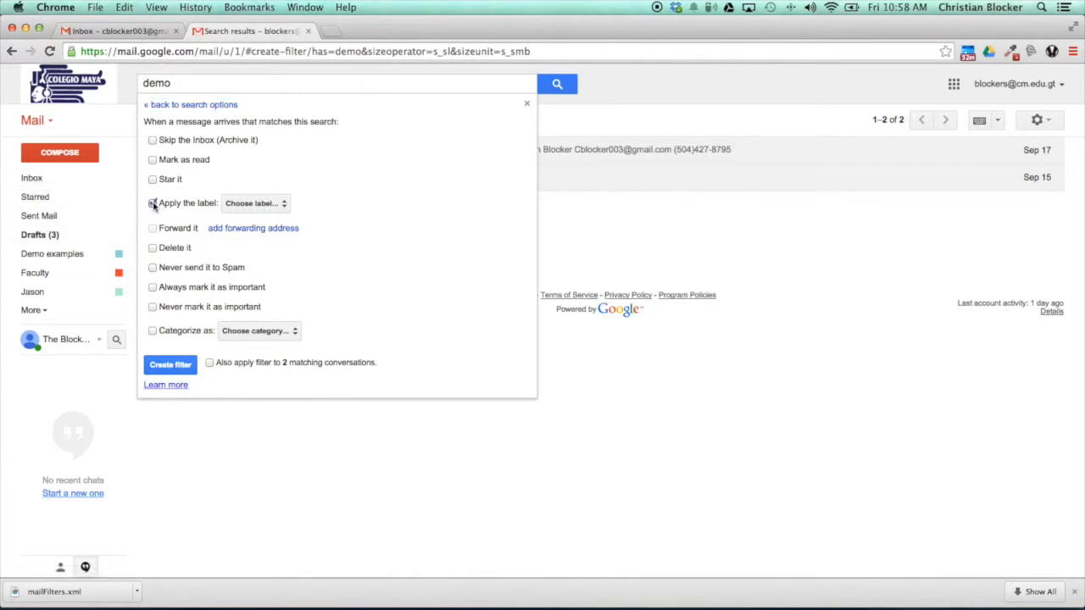
left_click(287, 207)
left_click(286, 254)
left_click(153, 142)
left_click(153, 288)
left_click(170, 365)
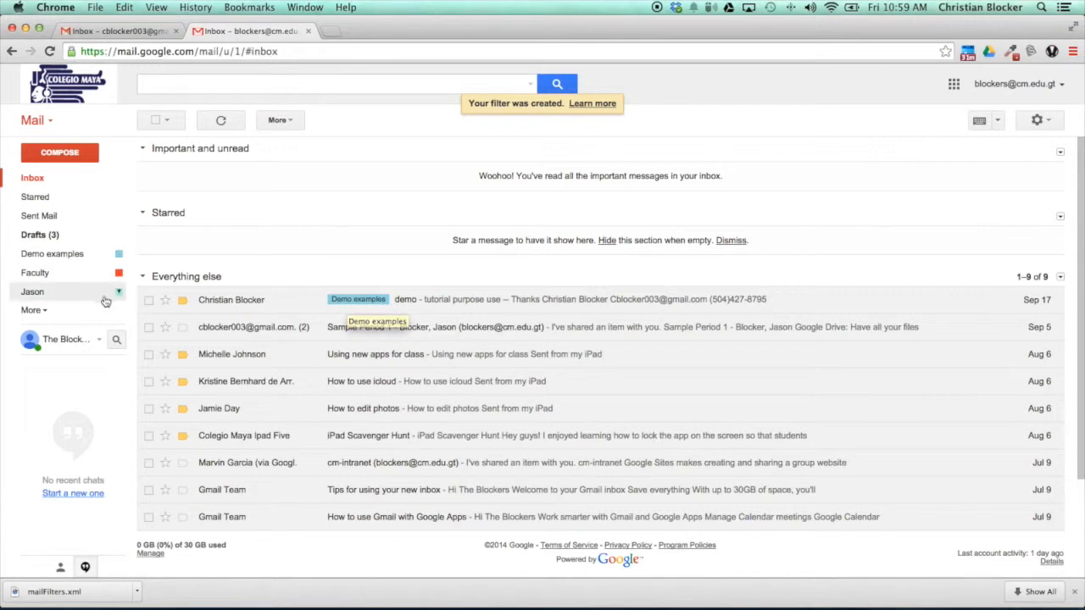
Check the emails filed under the "Demo examples" label and return to the Inbox.
left_click(39, 262)
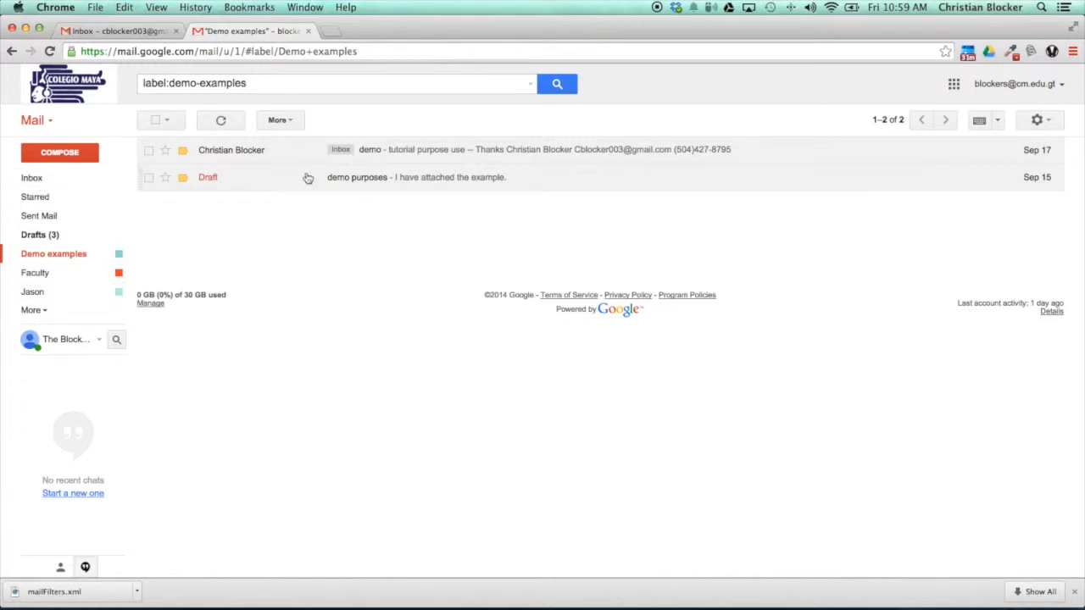
left_click(63, 185)
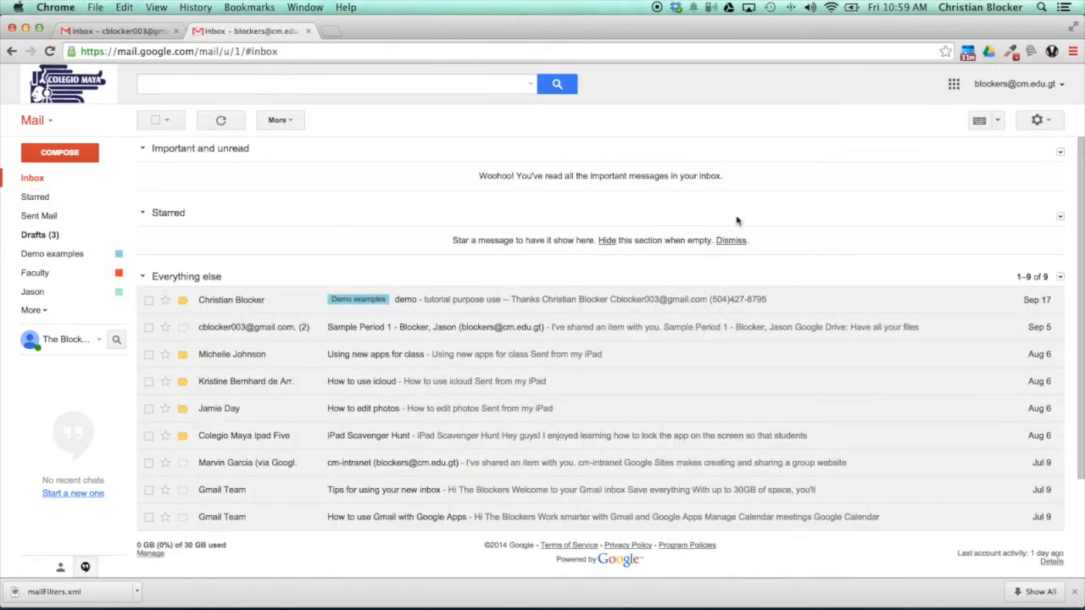
left_click(412, 87)
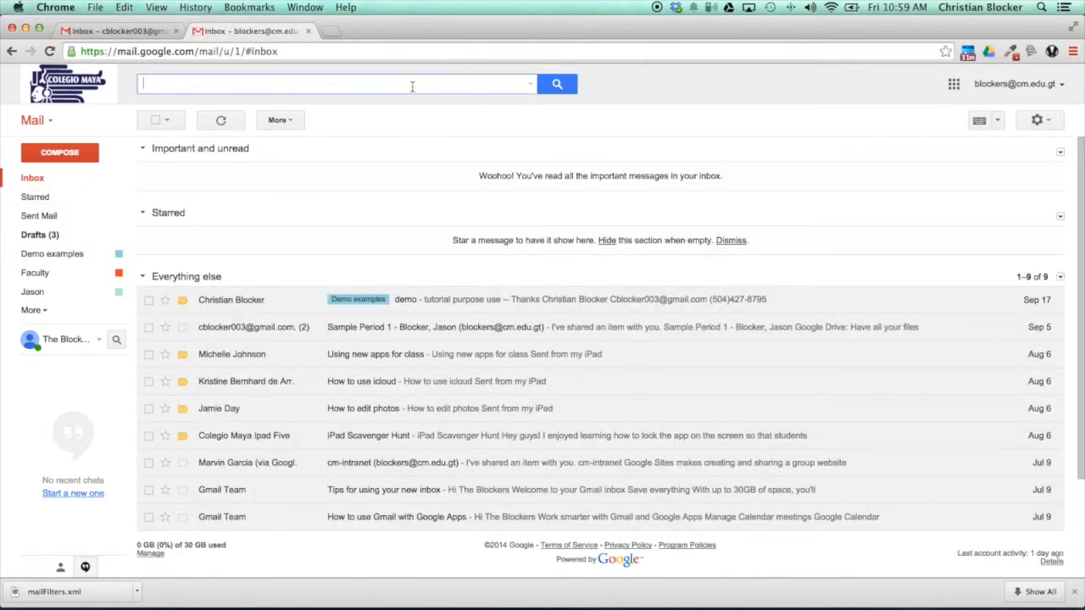
Review the "demo" filter in the Filters settings, select and deselect it, and return to the Inbox.
left_click(1049, 124)
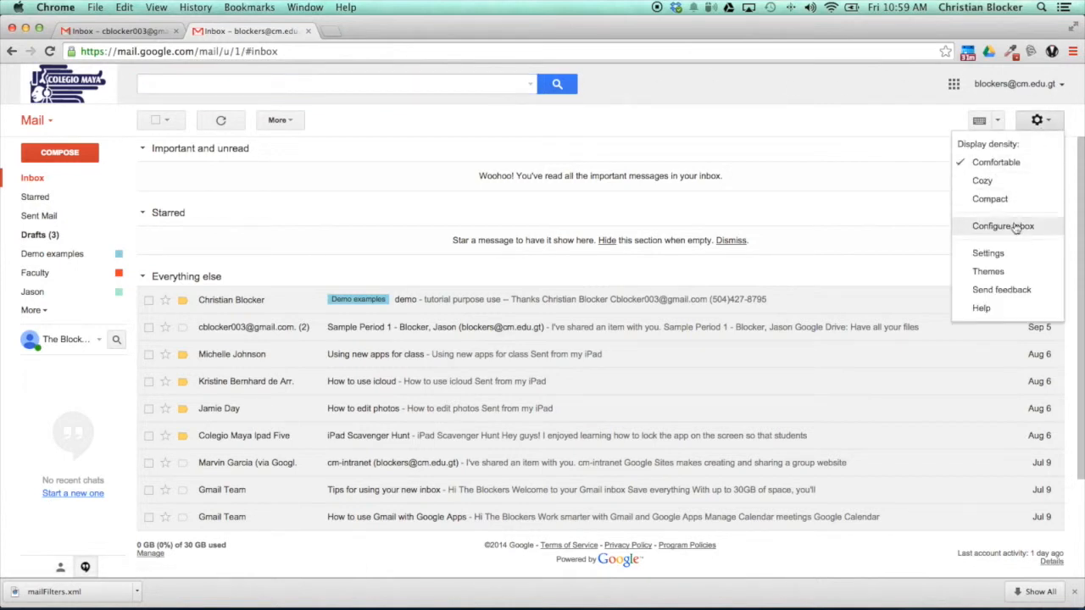
left_click(1002, 257)
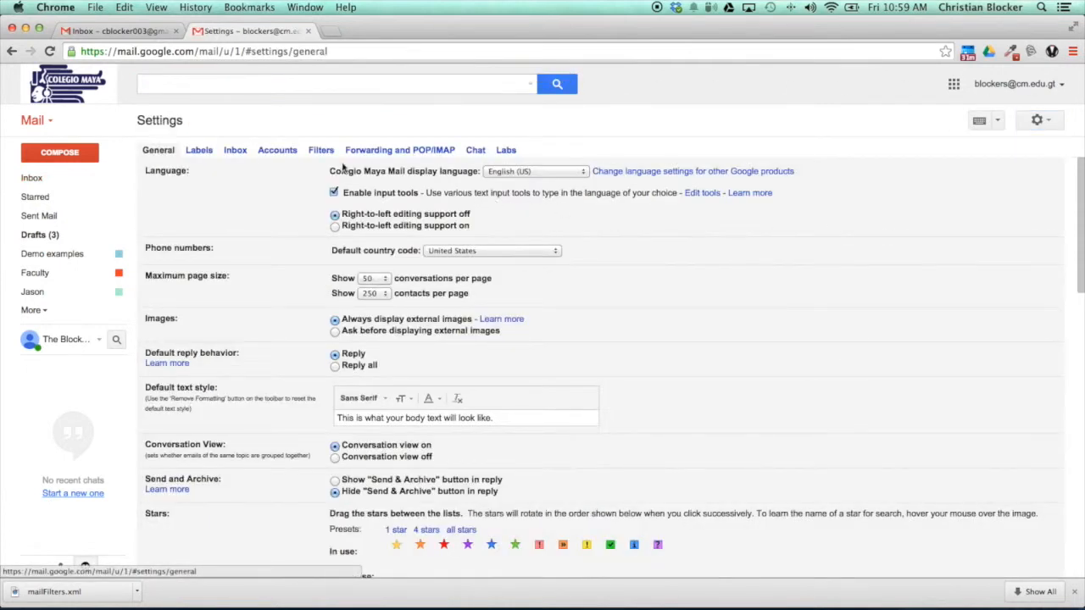
left_click(321, 151)
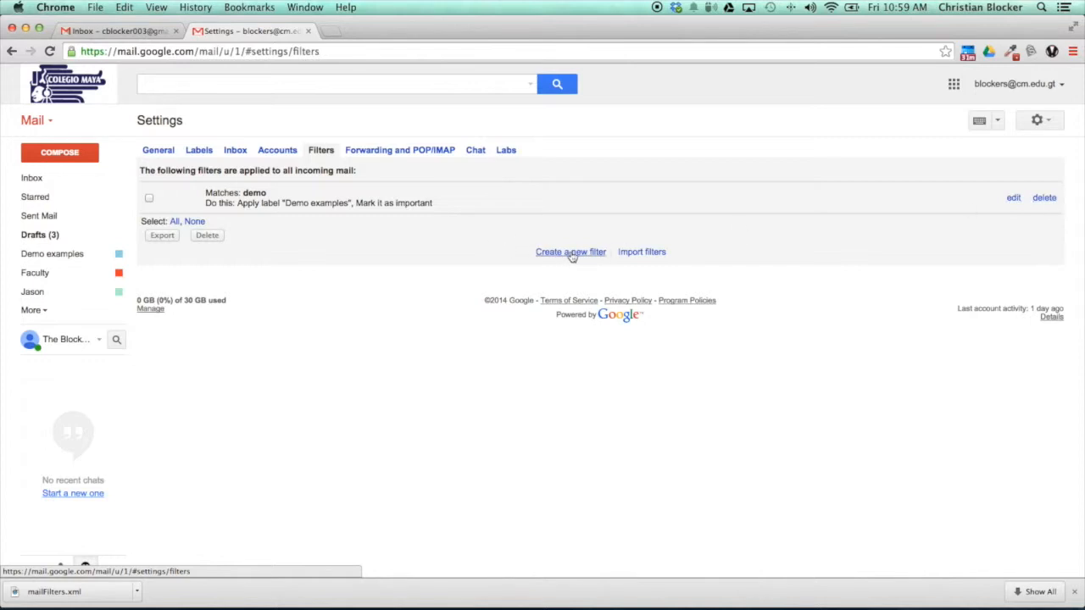
left_click(150, 199)
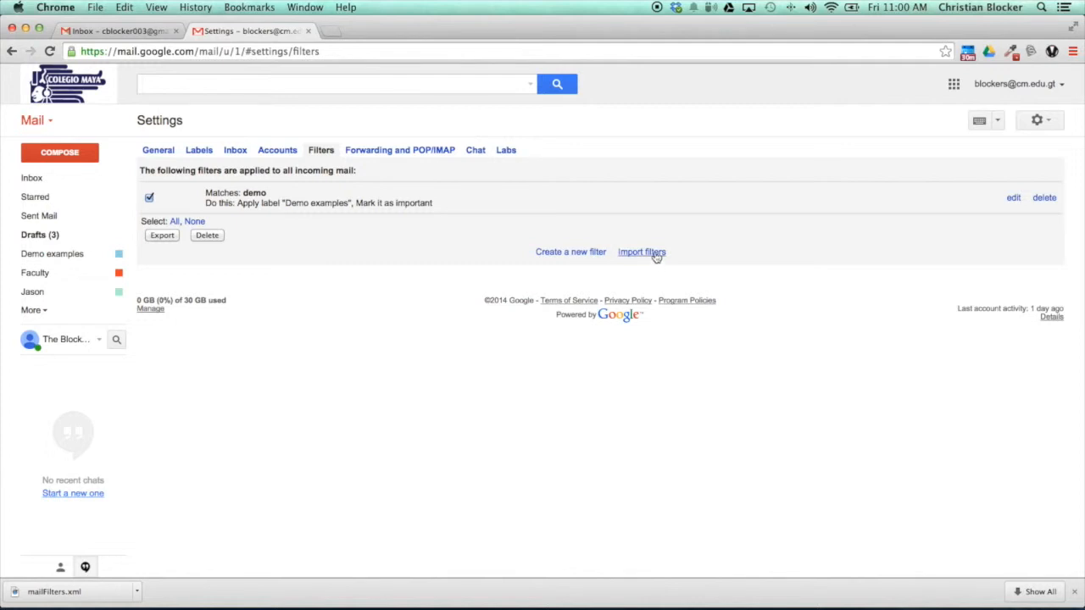
left_click(150, 198)
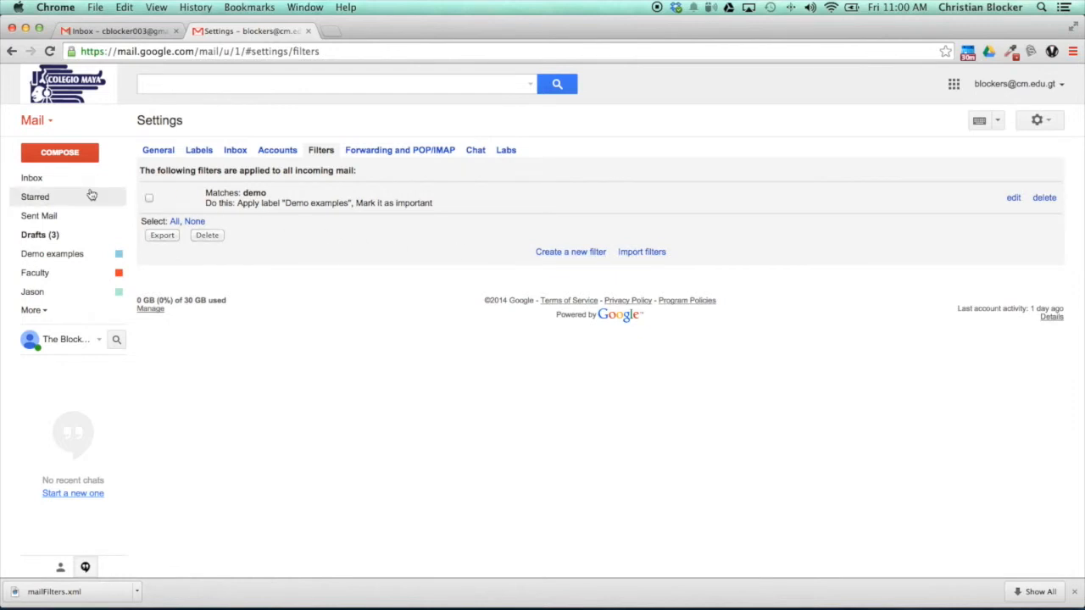
left_click(31, 179)
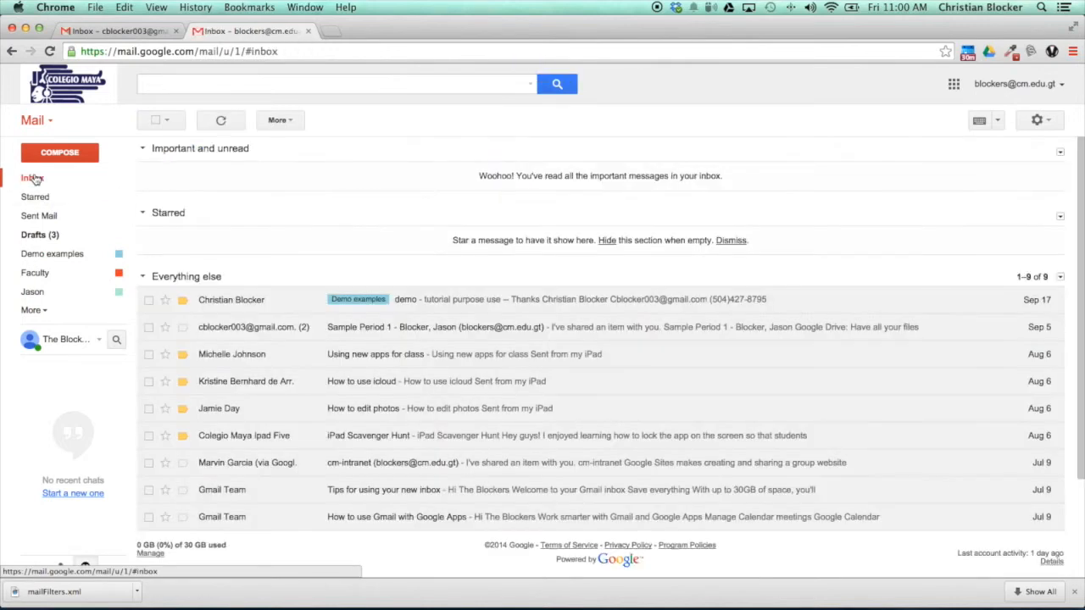